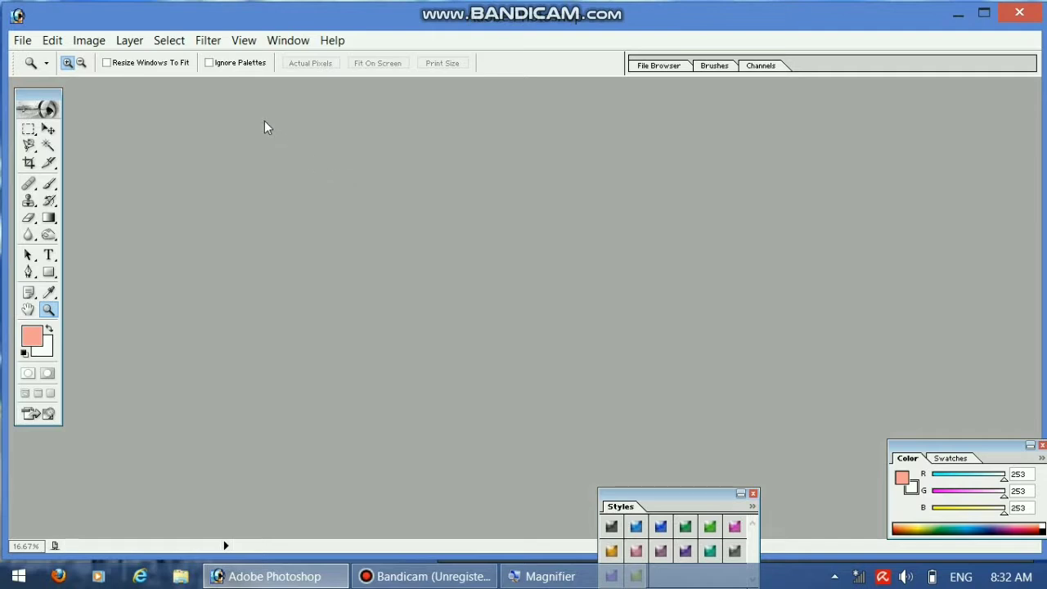
Step: Open the photo IMG_20200122_140726.jpg from the aaa folder and maximize its document window
{"action": "left_click", "coordinate": [22, 40]}
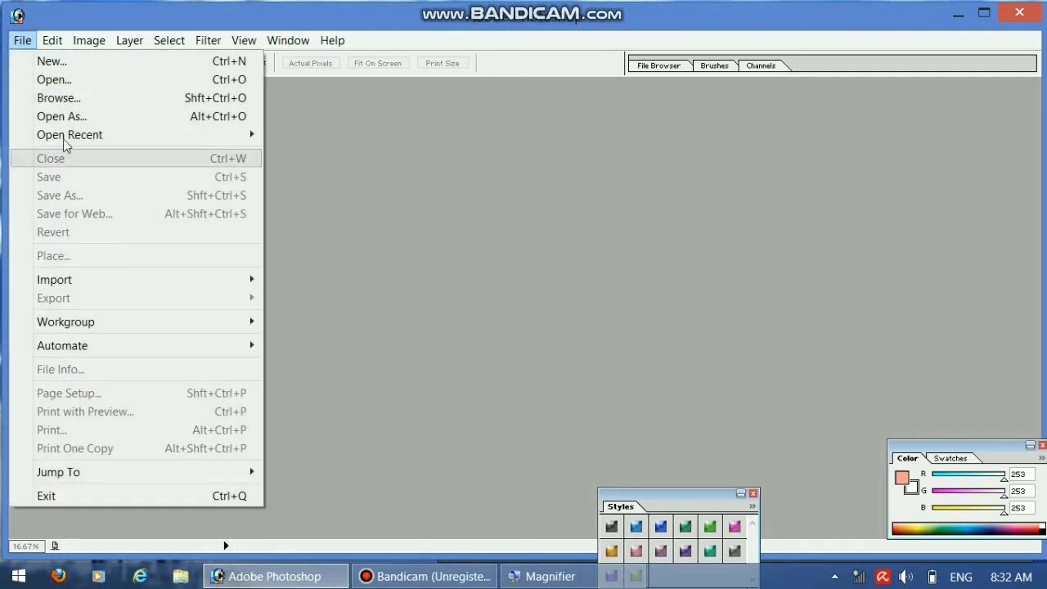
{"action": "left_click", "coordinate": [22, 40]}
{"action": "left_click", "coordinate": [22, 40]}
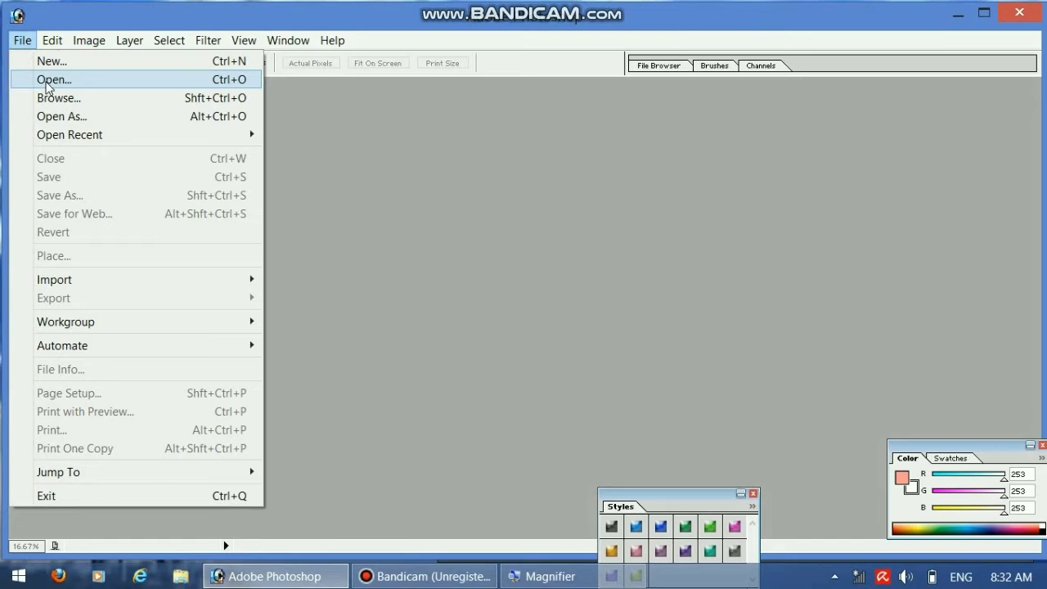
{"action": "left_click", "coordinate": [49, 82]}
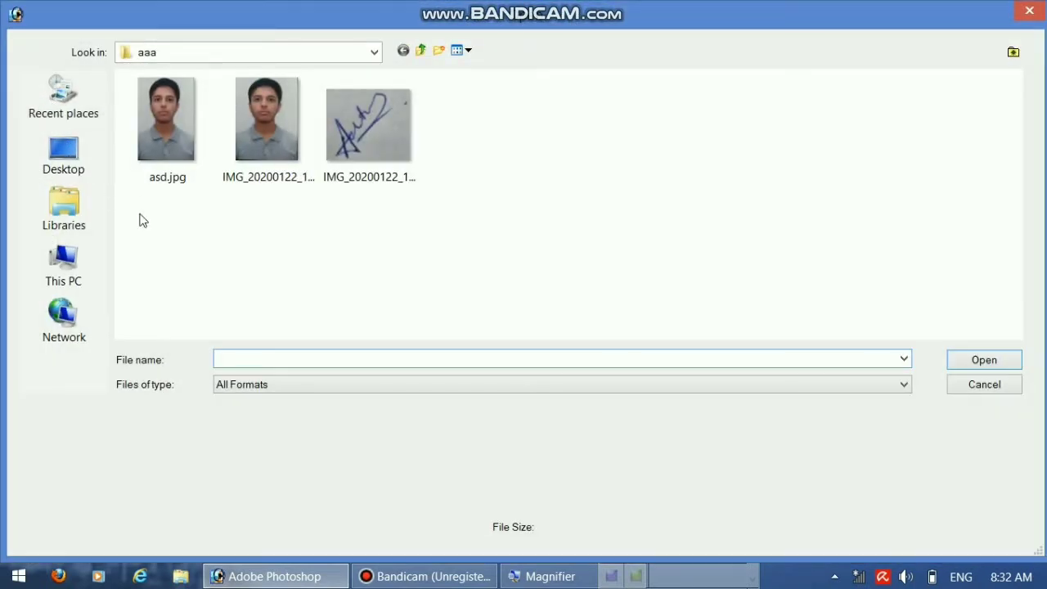
{"action": "left_click", "coordinate": [285, 140]}
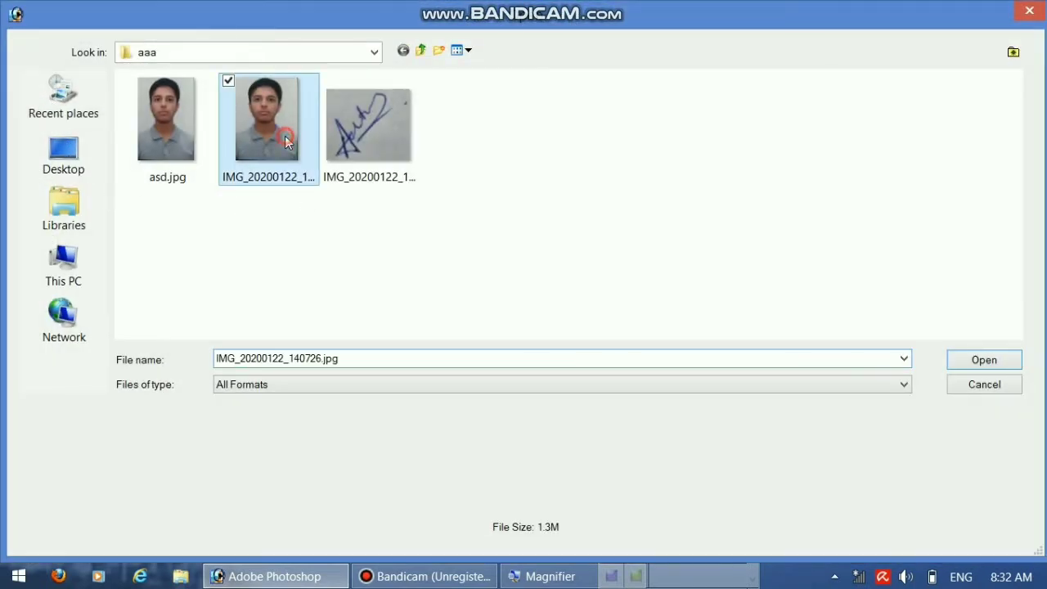
{"action": "left_click", "coordinate": [982, 361]}
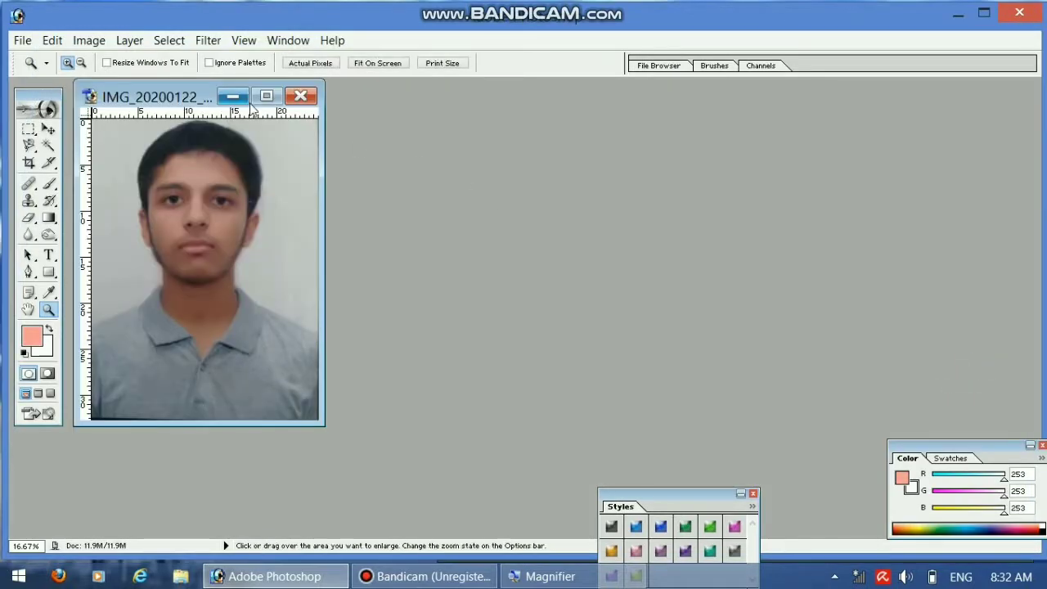
{"action": "left_click", "coordinate": [265, 97]}
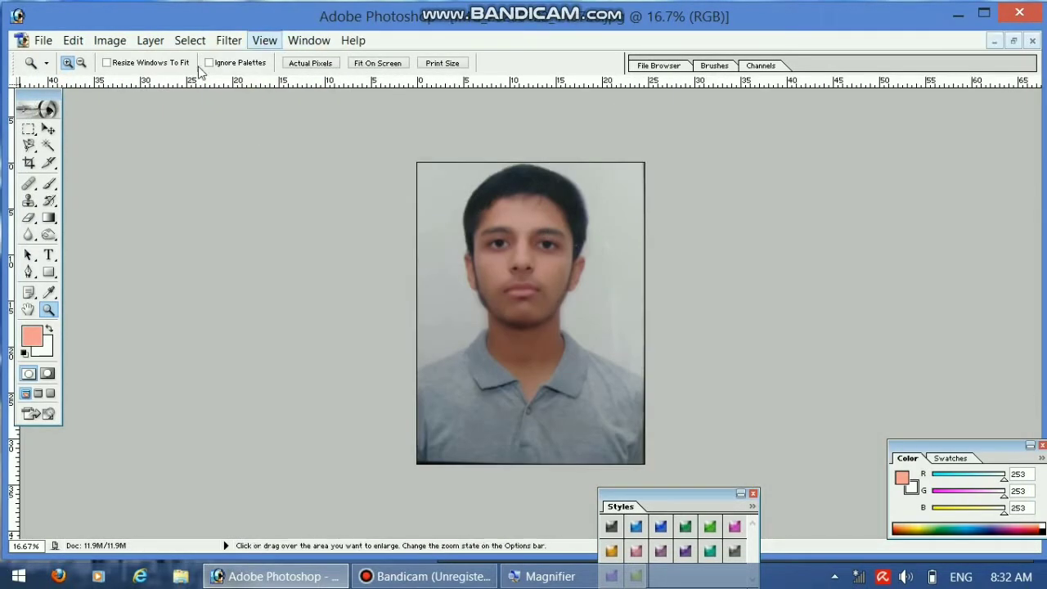
Step: Bring up the Image Size settings and choose inches as the unit for the document width and height
{"action": "left_click", "coordinate": [102, 40]}
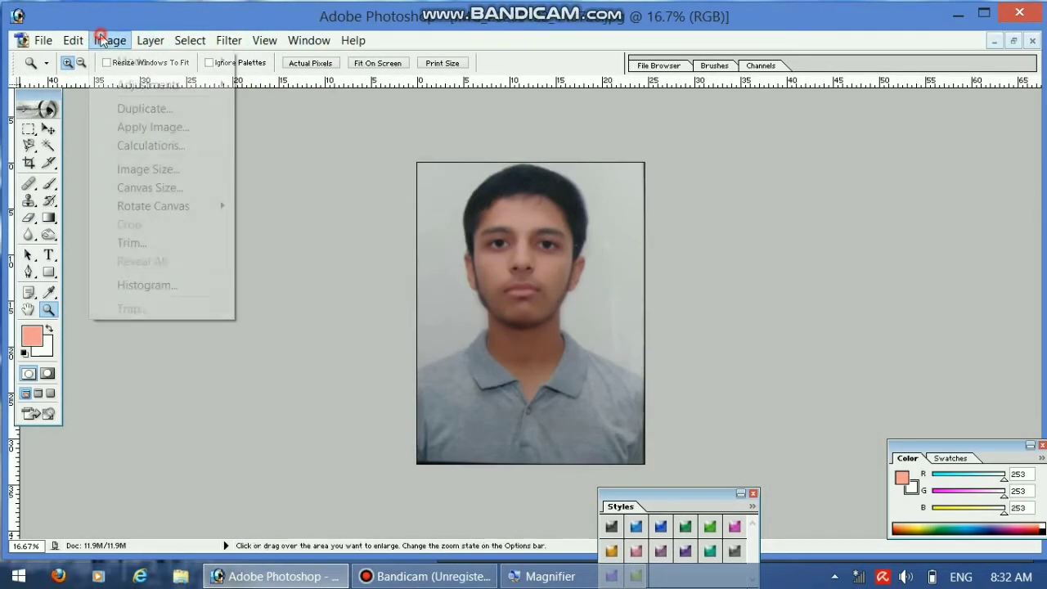
{"action": "left_click", "coordinate": [174, 169]}
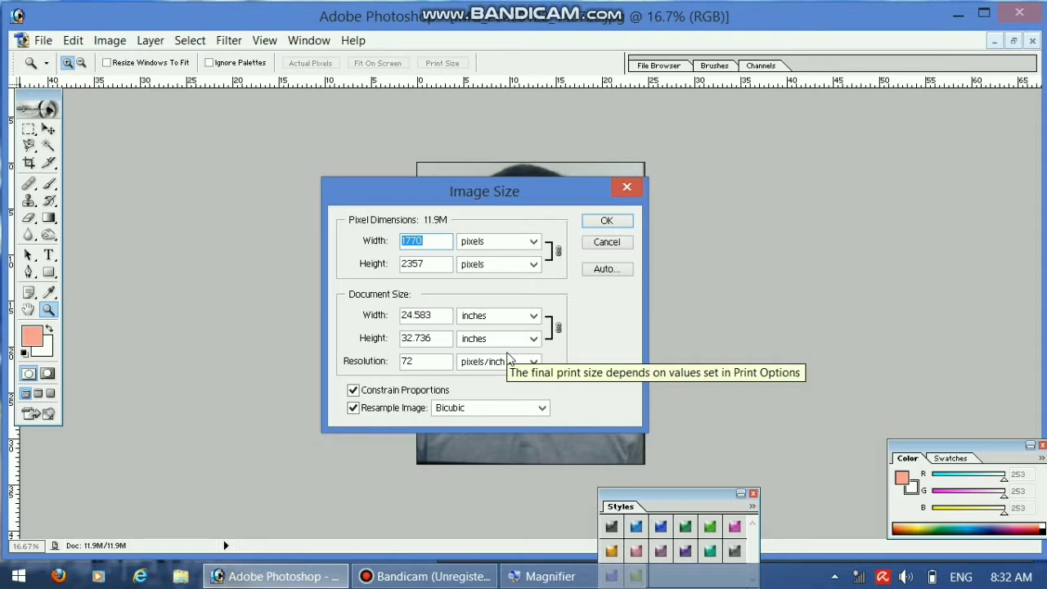
{"action": "left_click", "coordinate": [534, 318]}
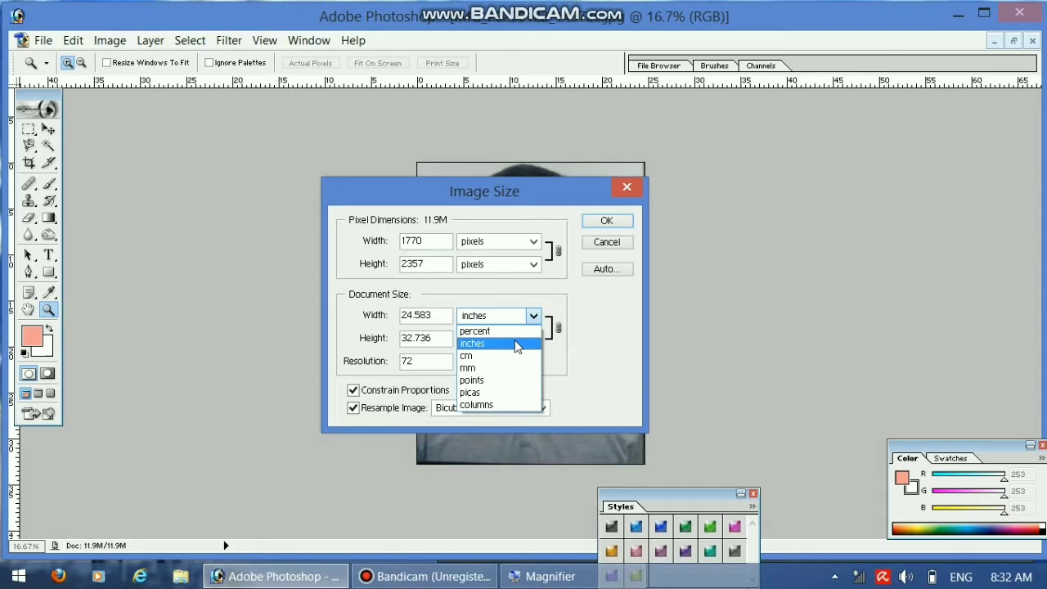
{"action": "left_click", "coordinate": [495, 343]}
{"action": "left_click", "coordinate": [533, 340]}
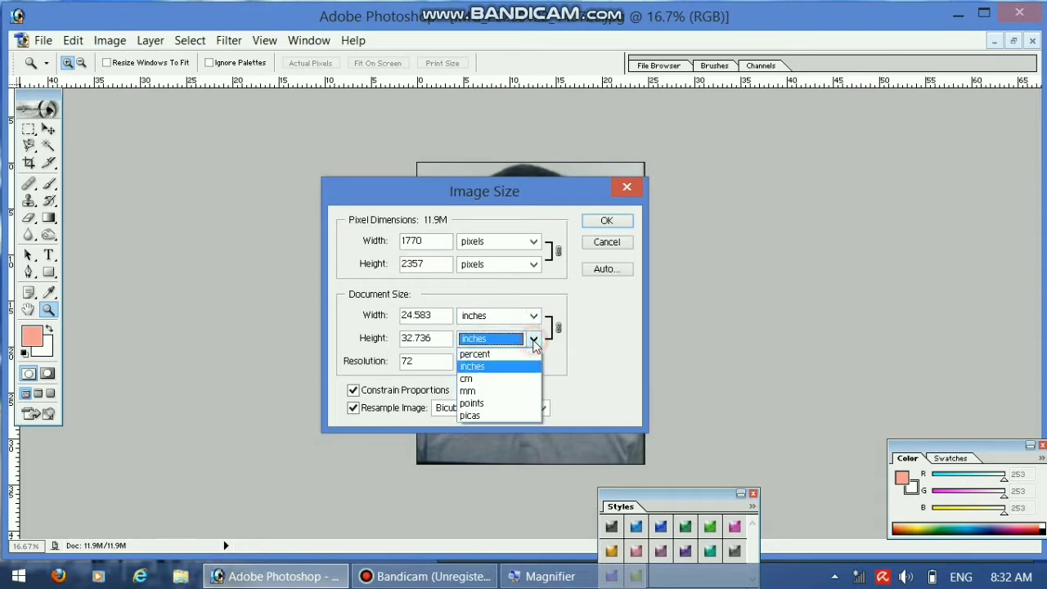
{"action": "left_click", "coordinate": [493, 368]}
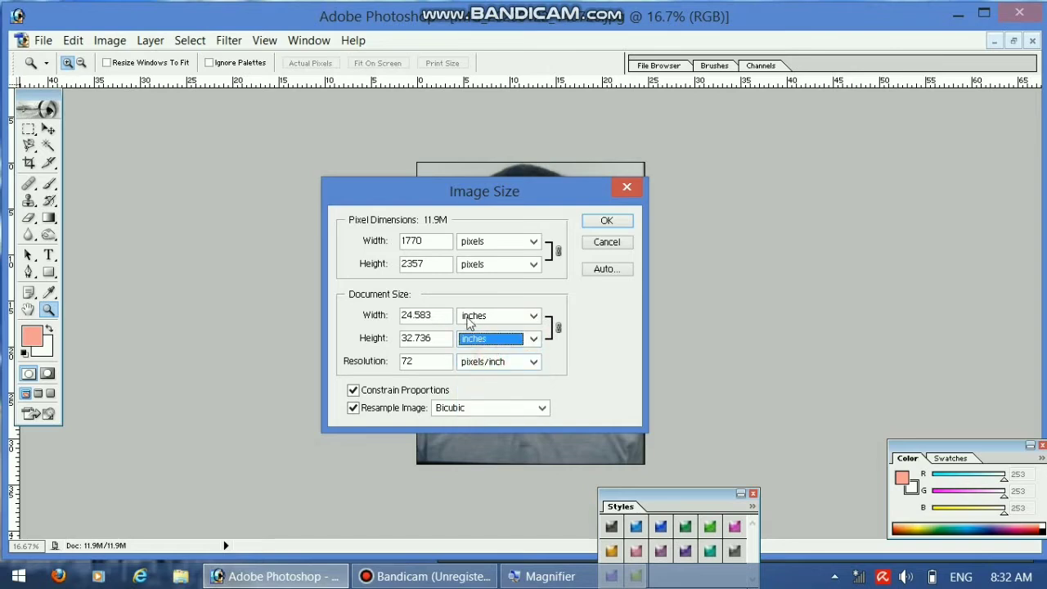
Step: Set the document width to 1.5 inches
{"action": "left_click", "coordinate": [439, 316]}
{"action": "left_click_drag", "start_coordinate": [439, 316], "coordinate": [332, 323]}
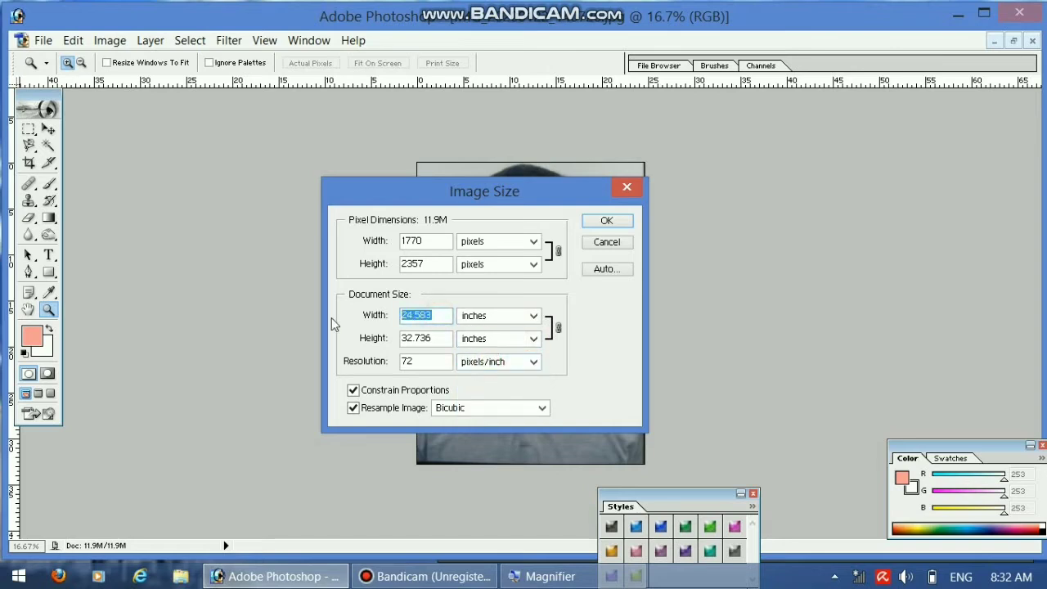
{"action": "type", "text": "1"}
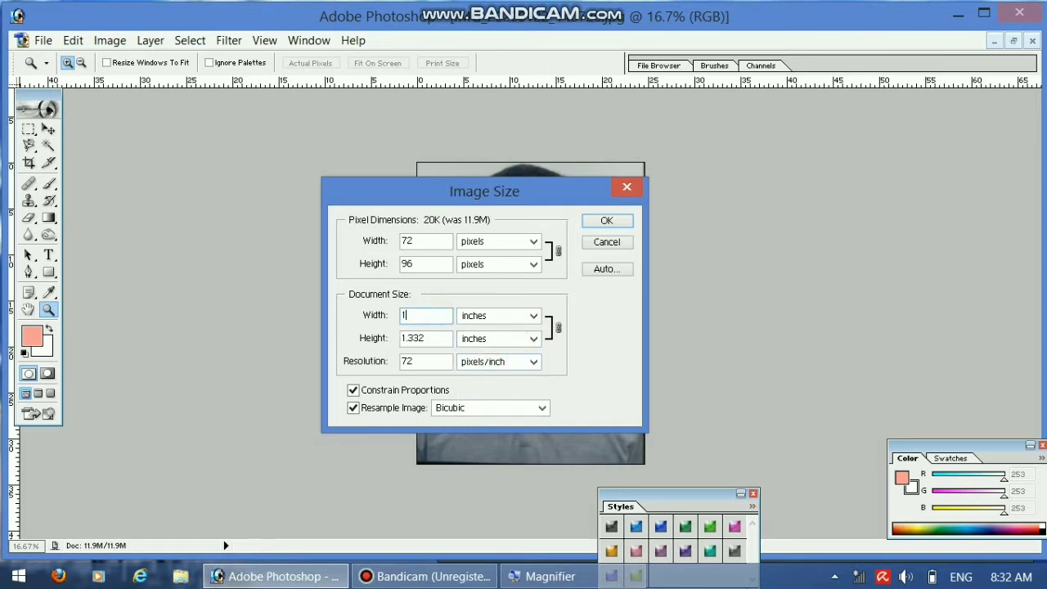
{"action": "type", "text": ".5"}
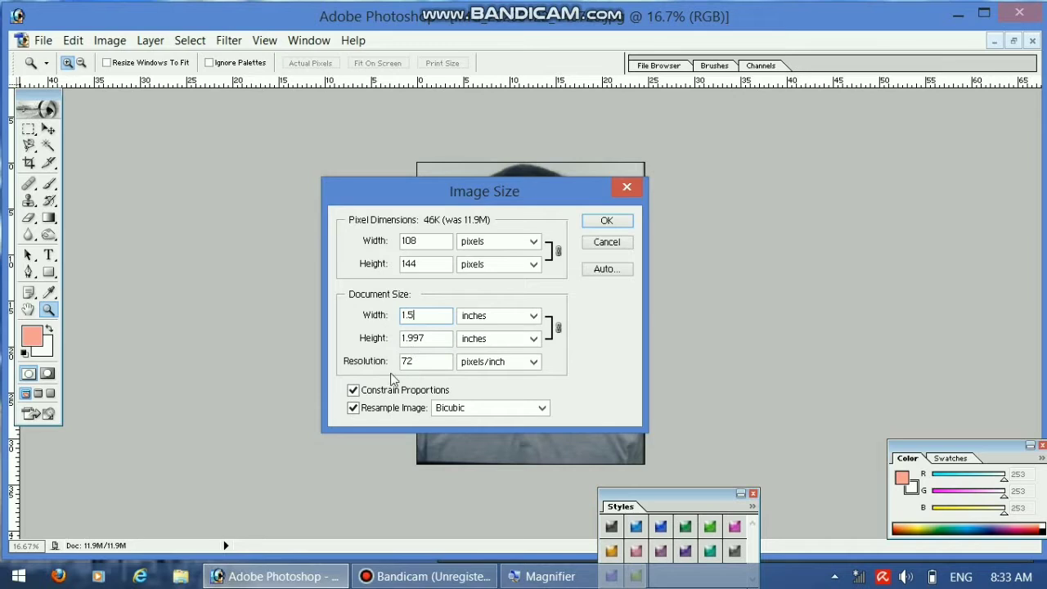
Step: Try a document height of 2.5 inches with Constrain Proportions off, and turn the constraint back on
{"action": "left_click", "coordinate": [354, 390]}
{"action": "left_click", "coordinate": [354, 390]}
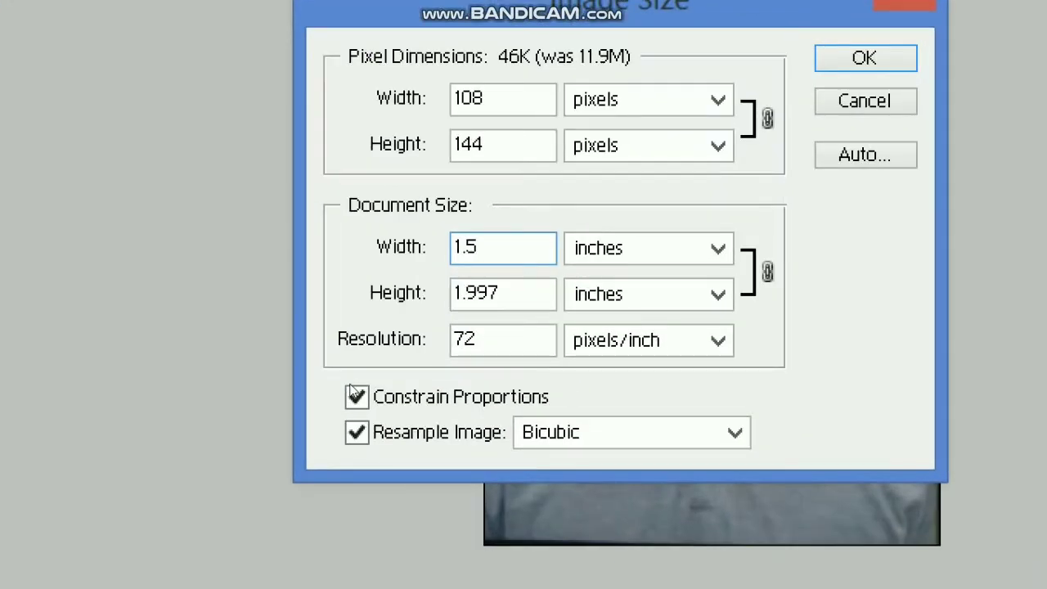
{"action": "left_click", "coordinate": [356, 394]}
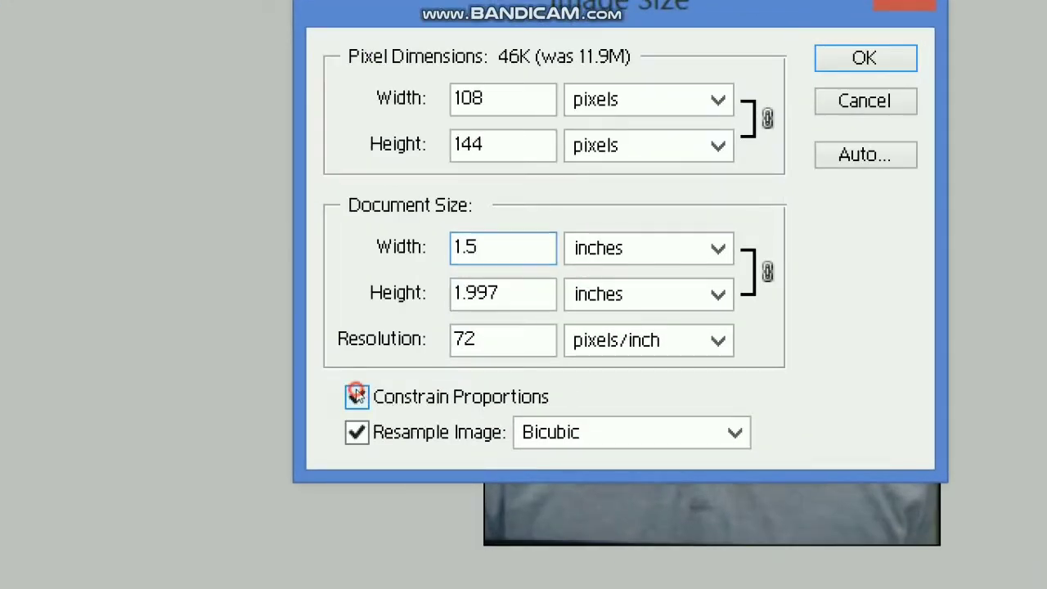
{"action": "left_click", "coordinate": [425, 342]}
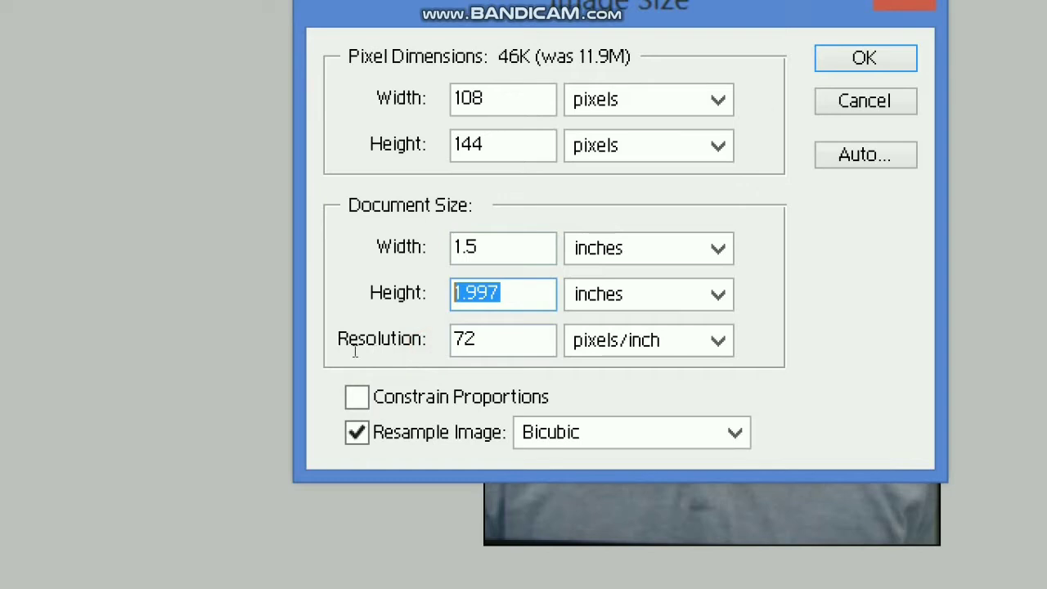
{"action": "type", "text": "2"}
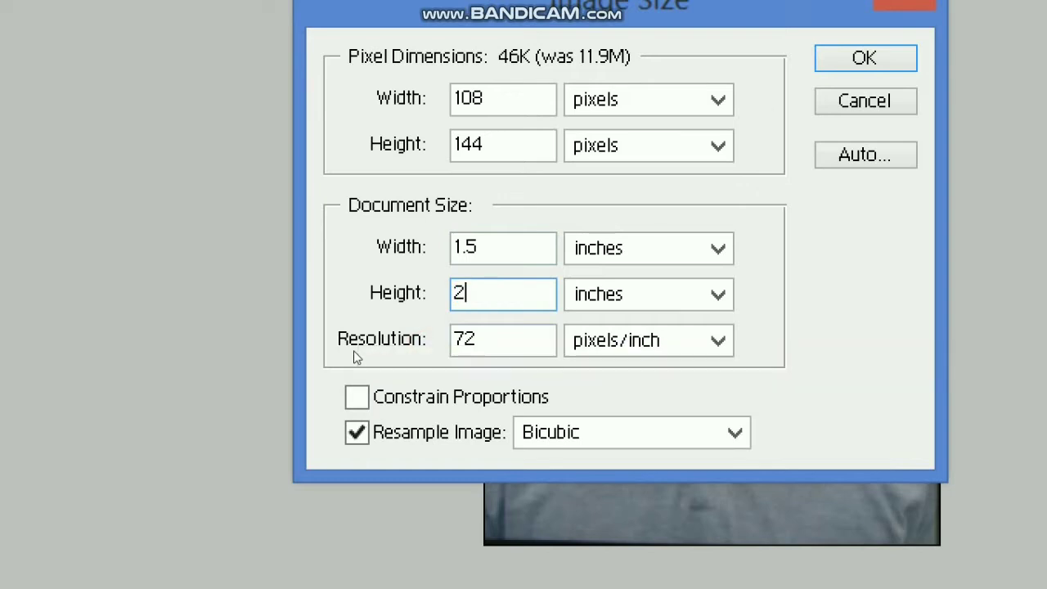
{"action": "type", "text": ".5"}
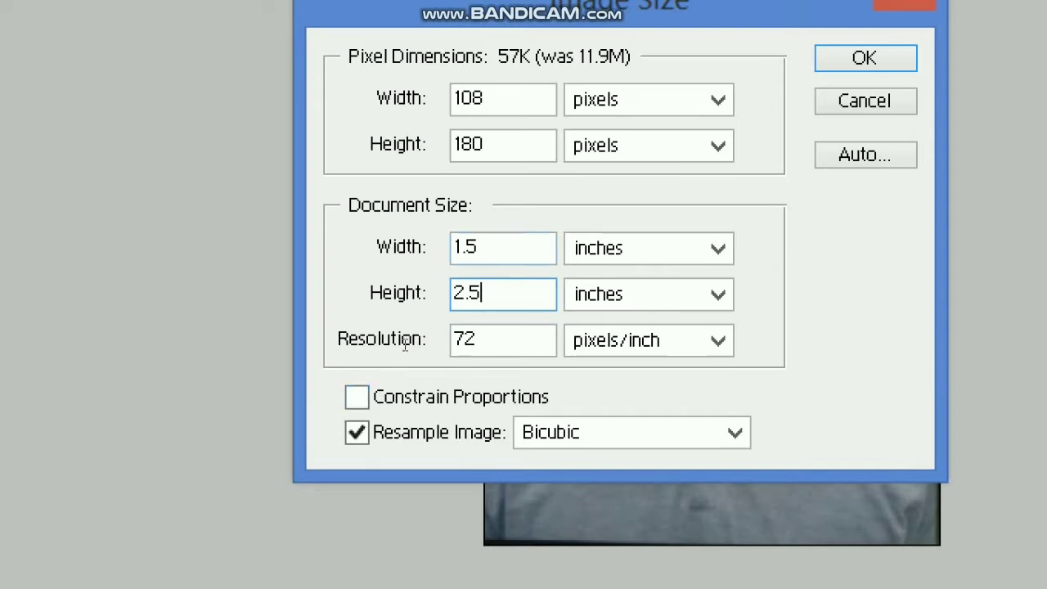
{"action": "left_click", "coordinate": [357, 396]}
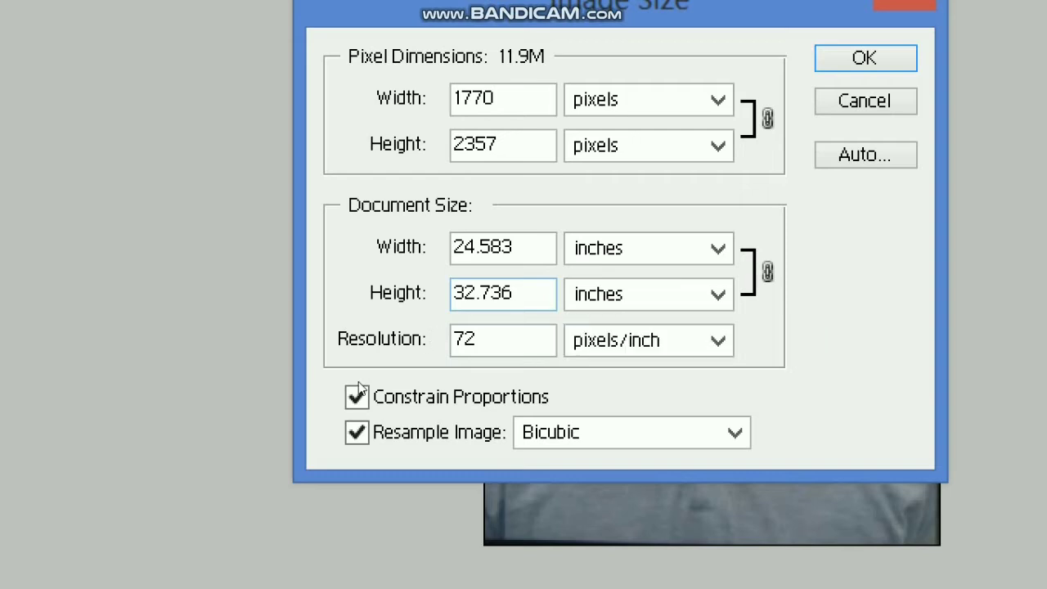
Step: Resize the photo to a document width of 1.5 inches with proportions constrained and apply the new image size
{"action": "key", "text": "shift+Tab"}
{"action": "key", "text": "shift+Left"}
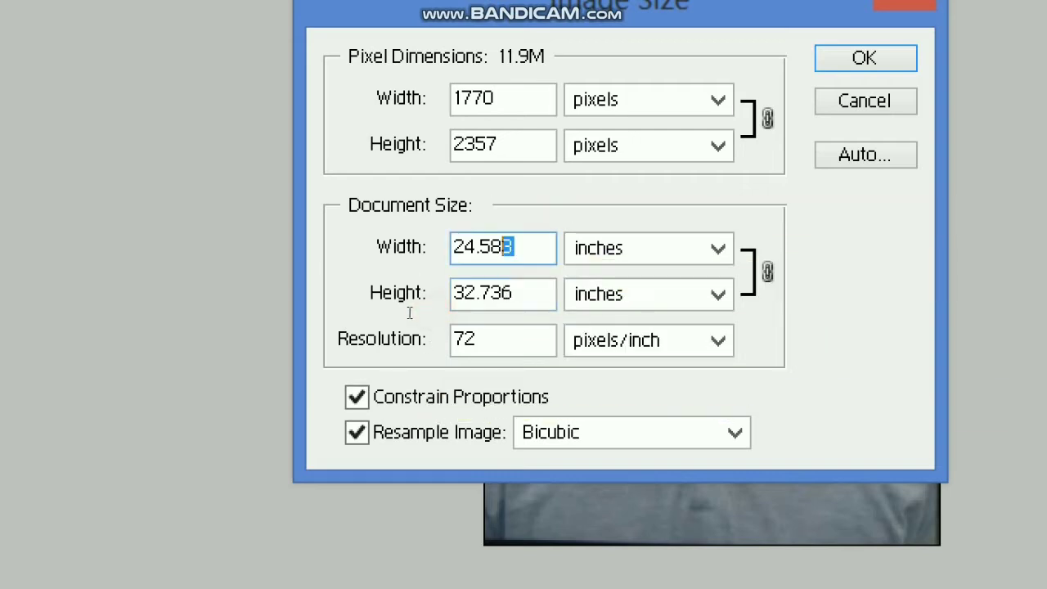
{"action": "key", "text": "shift+Home"}
{"action": "type", "text": "1.5"}
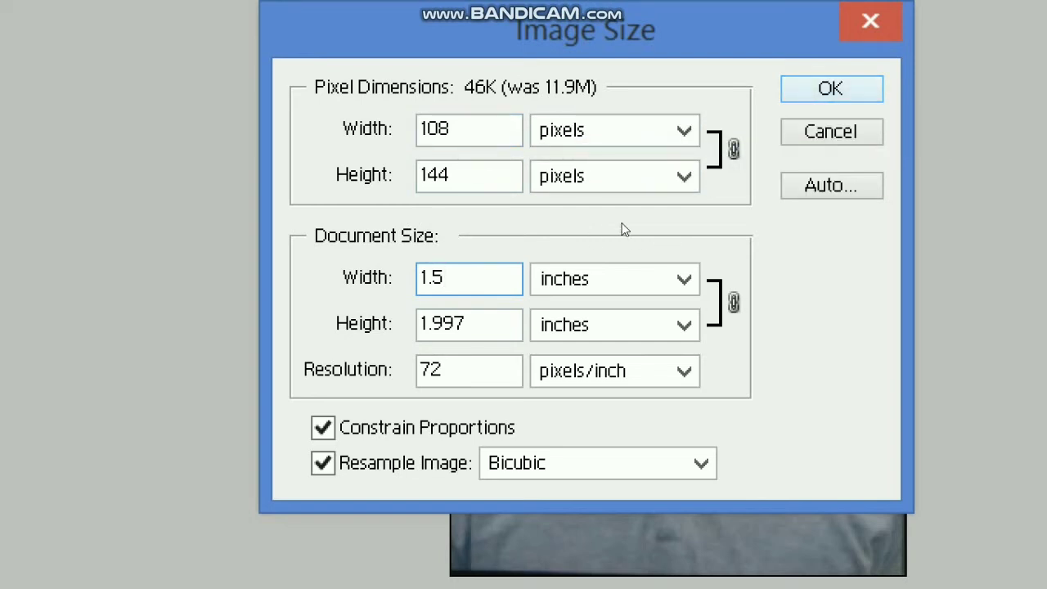
{"action": "key", "text": "Return"}
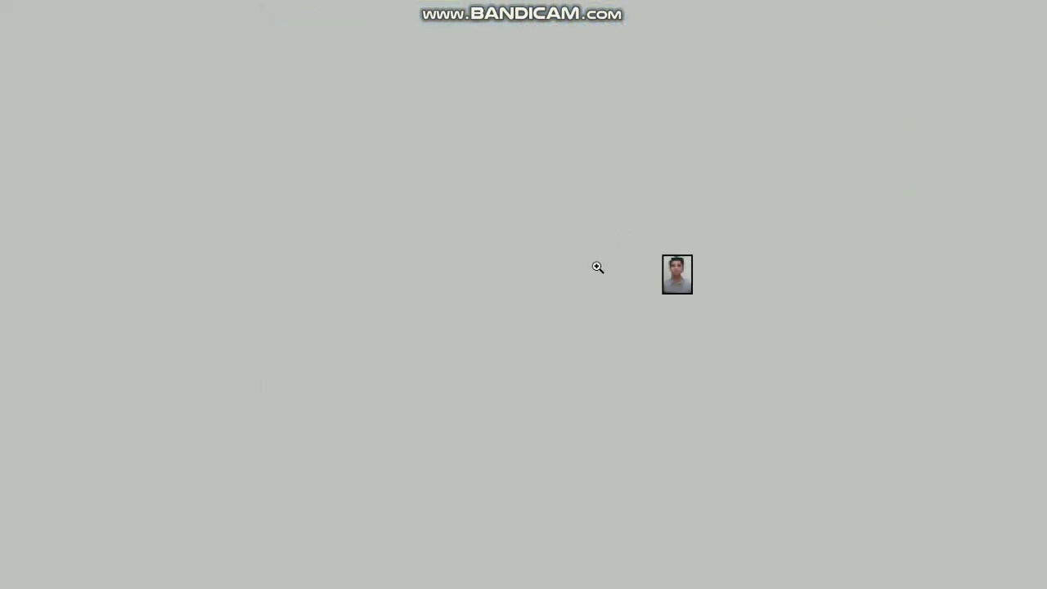
{"action": "key", "text": "super+minus"}
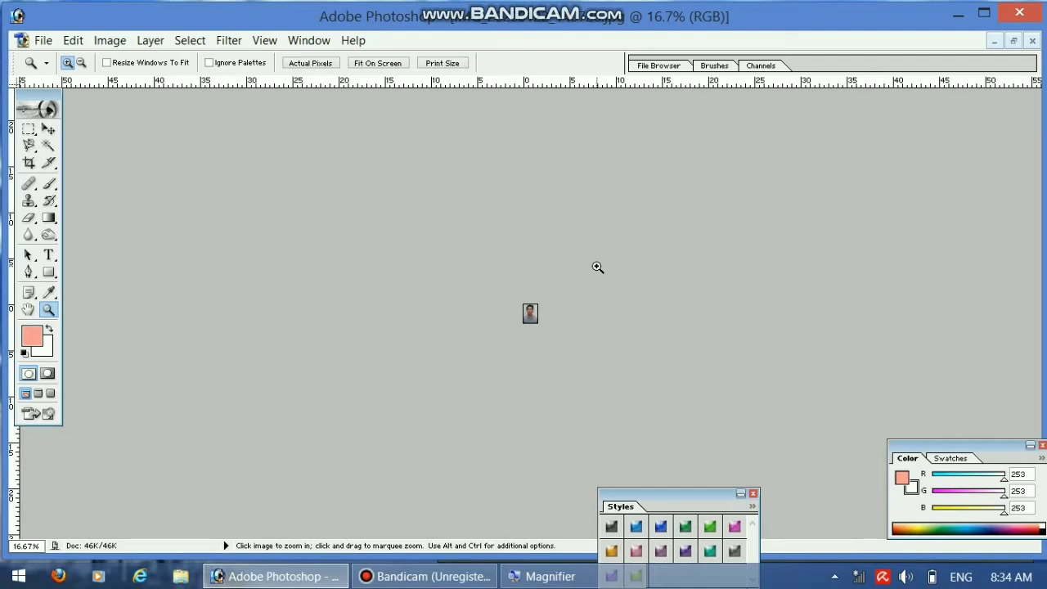
Step: Save the resized photo in the aaa folder as a JPEG named gk, with Maximum quality and Progressive format
{"action": "left_click", "coordinate": [43, 40]}
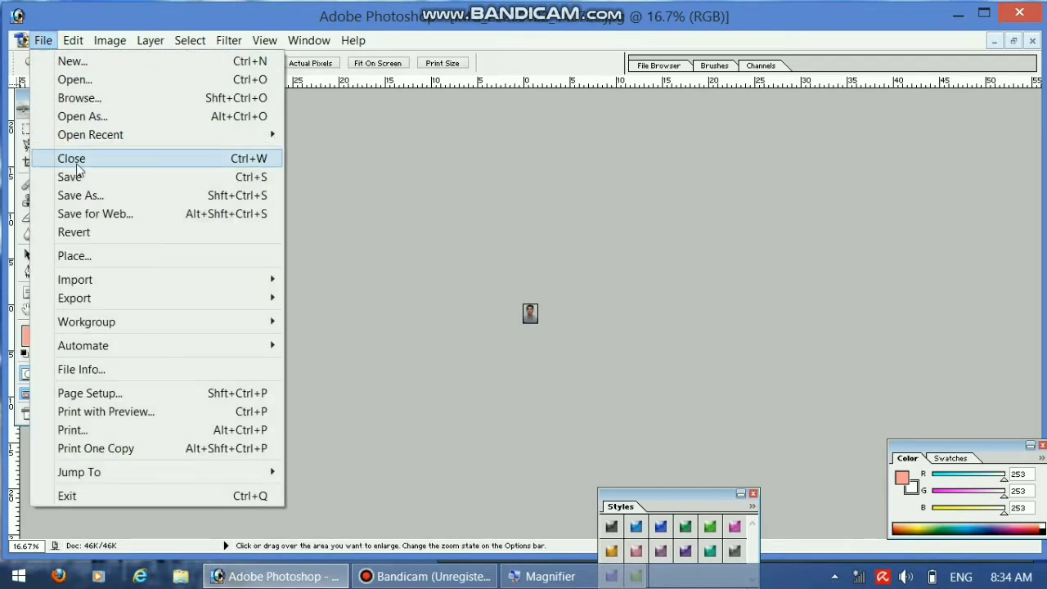
{"action": "left_click", "coordinate": [93, 194]}
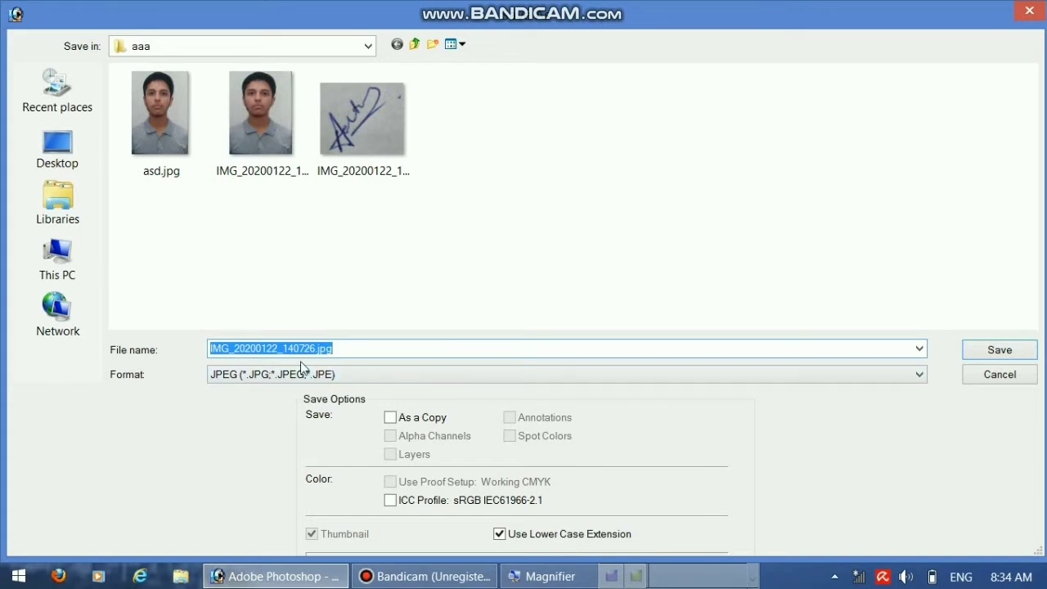
{"action": "type", "text": "g"}
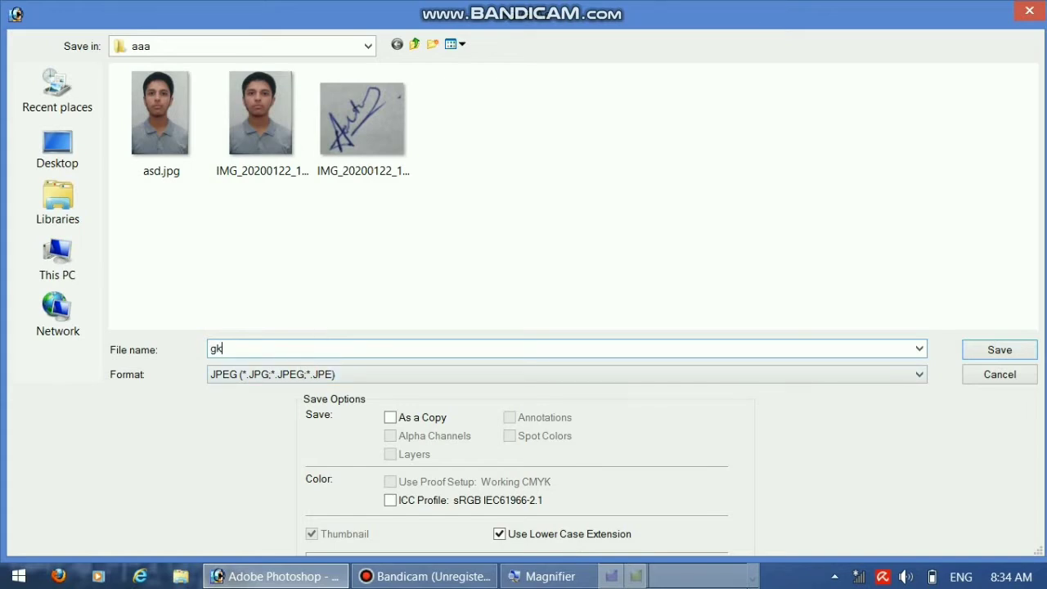
{"action": "type", "text": "k"}
{"action": "left_click", "coordinate": [1001, 351]}
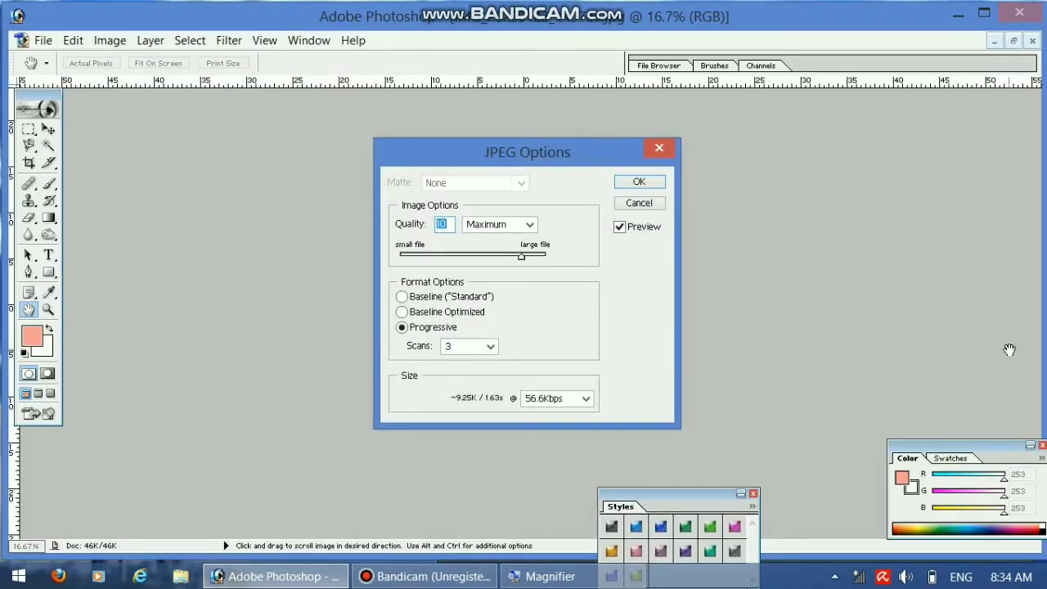
{"action": "left_click", "coordinate": [652, 182]}
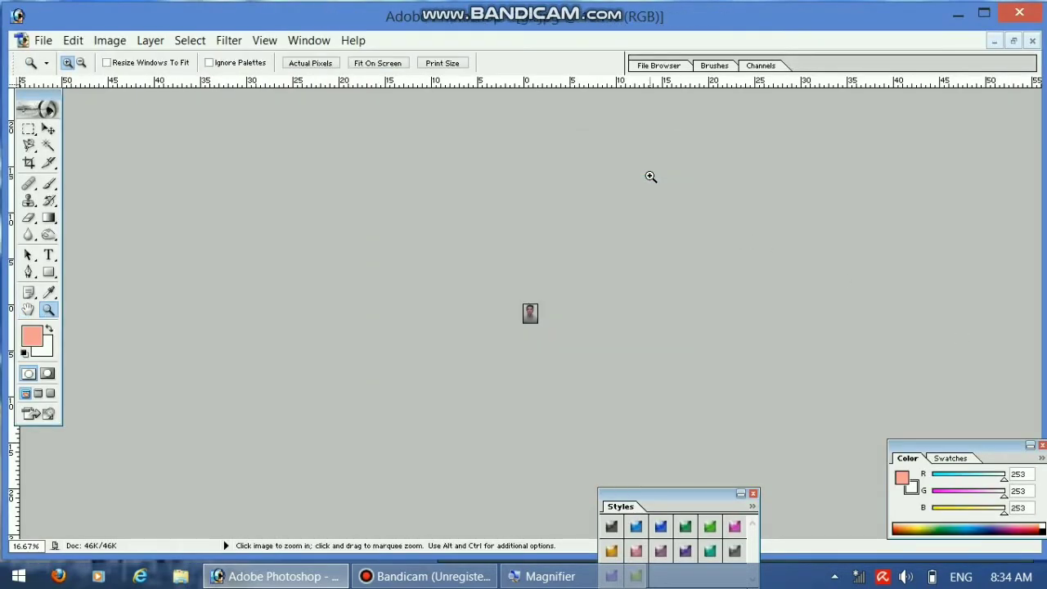
Step: Check the file size of gk.jpg in its file properties from the Open dialog
{"action": "left_click", "coordinate": [34, 42]}
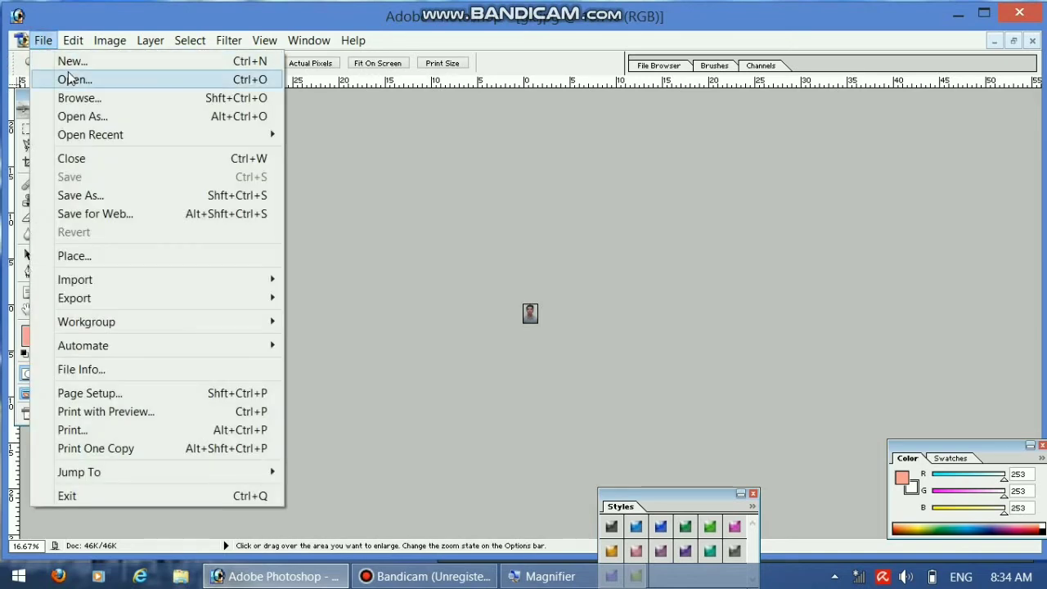
{"action": "left_click", "coordinate": [67, 78]}
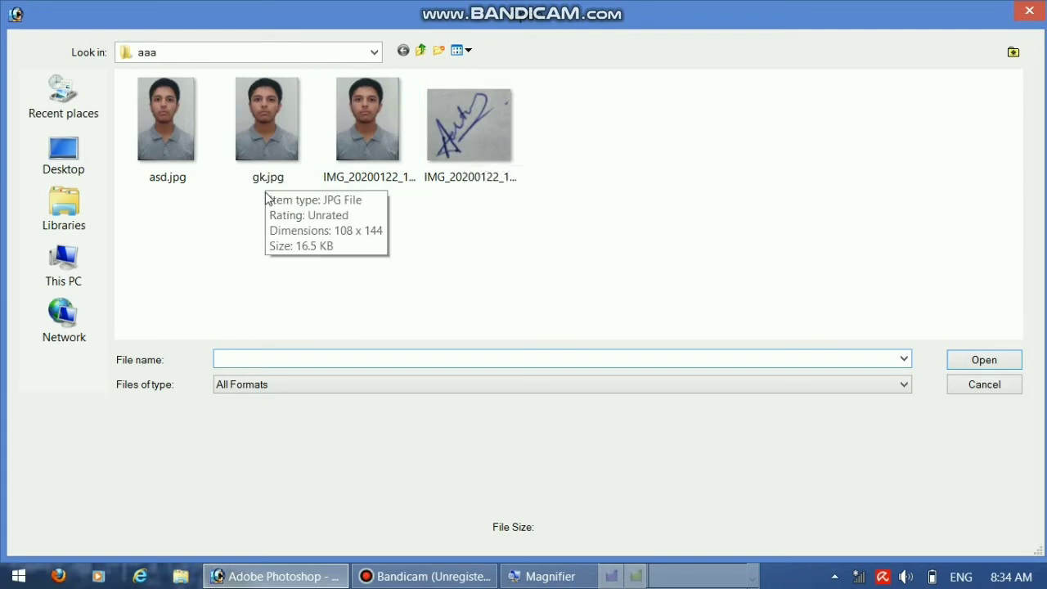
{"action": "left_click", "coordinate": [261, 134]}
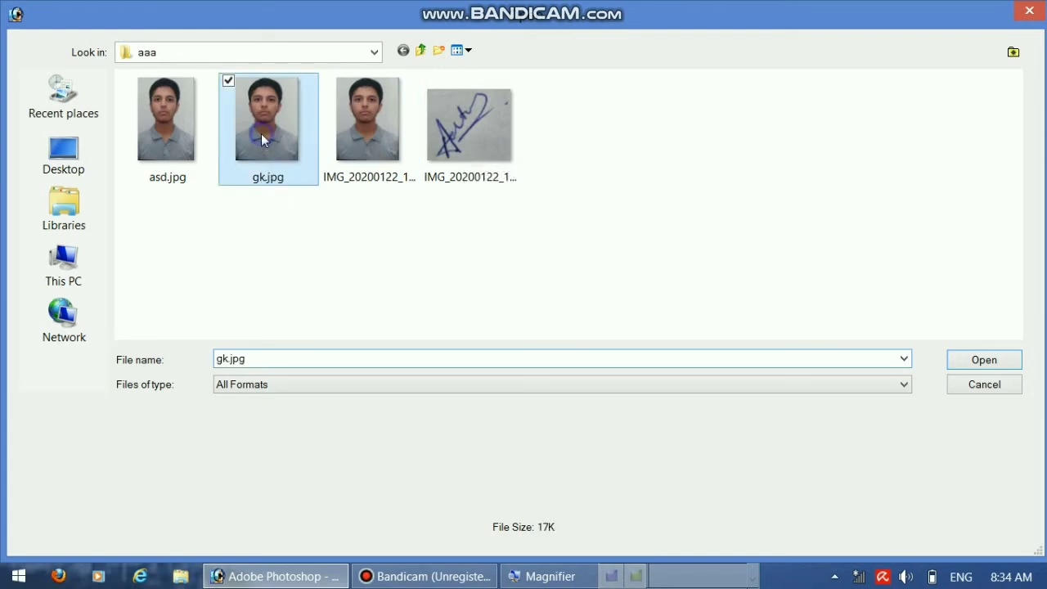
{"action": "right_click", "coordinate": [261, 133]}
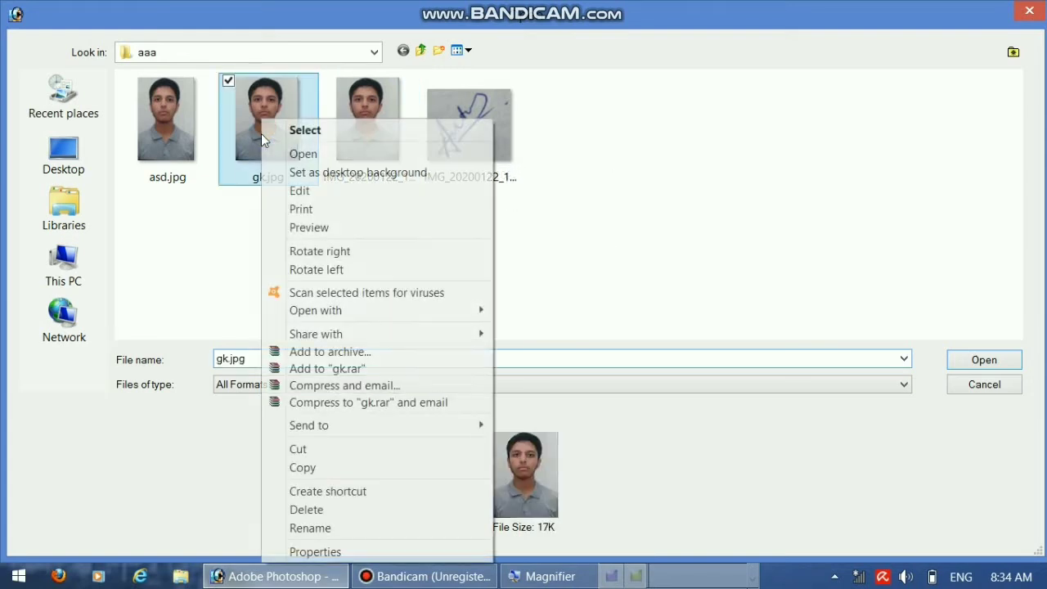
{"action": "left_click", "coordinate": [328, 546]}
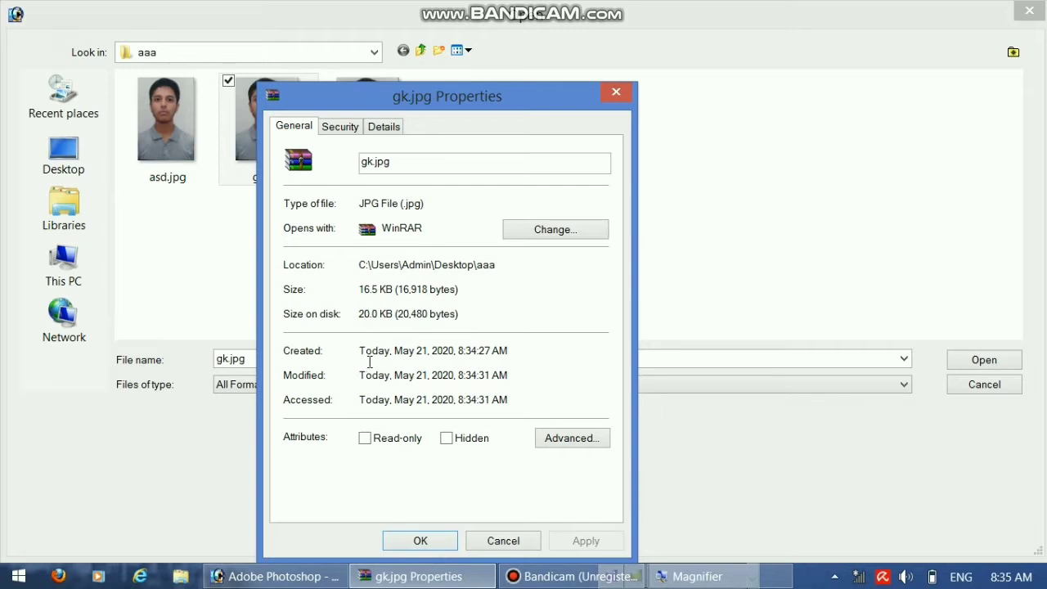
{"action": "left_click", "coordinate": [428, 548]}
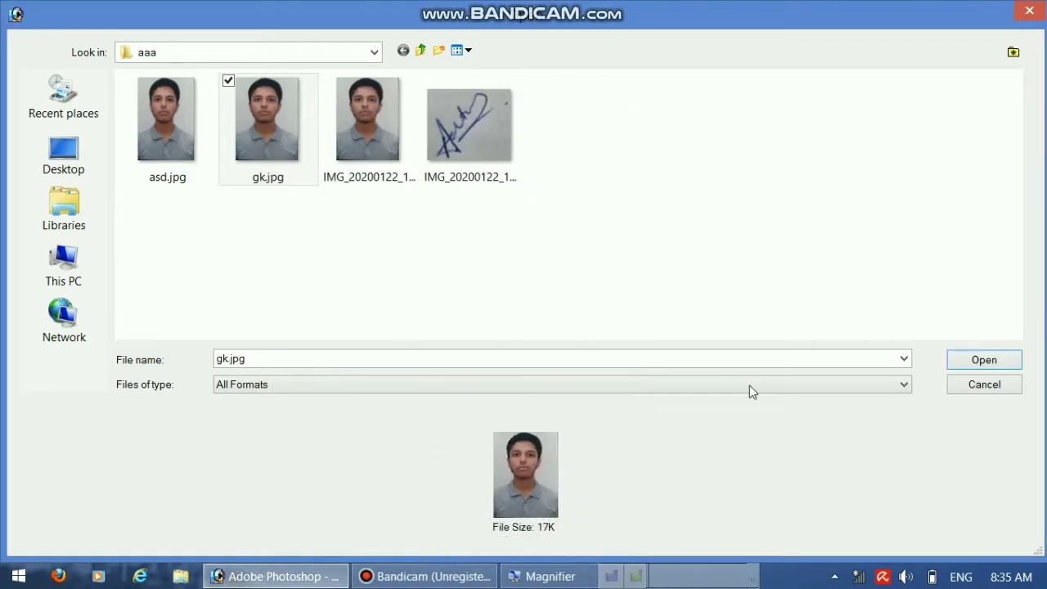
Step: Lower the photo's resolution to 68 pixels/inch with proportions constrained and apply the new image size
{"action": "left_click", "coordinate": [976, 386]}
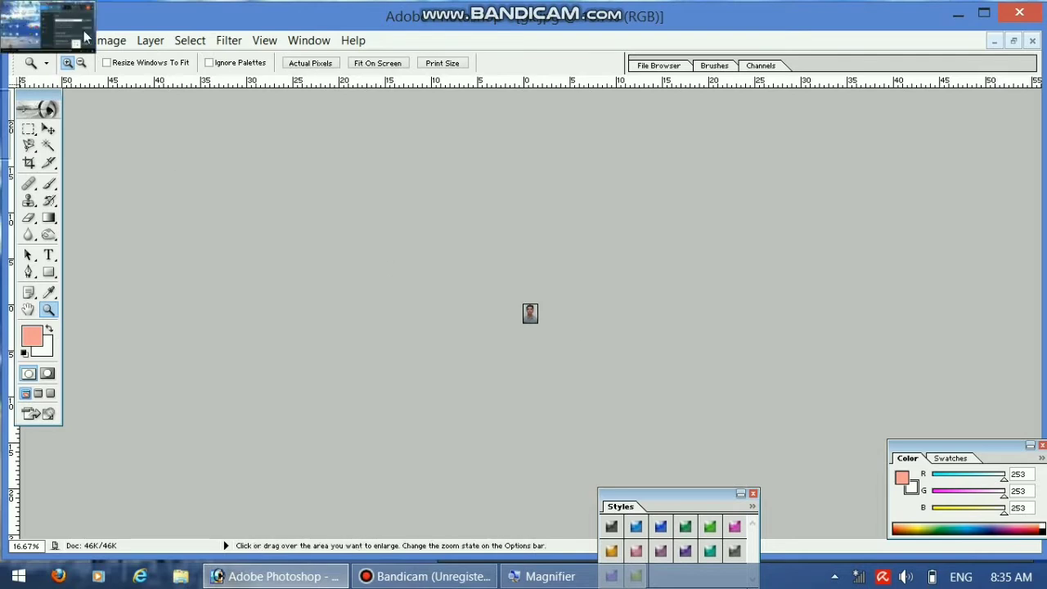
{"action": "left_click", "coordinate": [107, 40]}
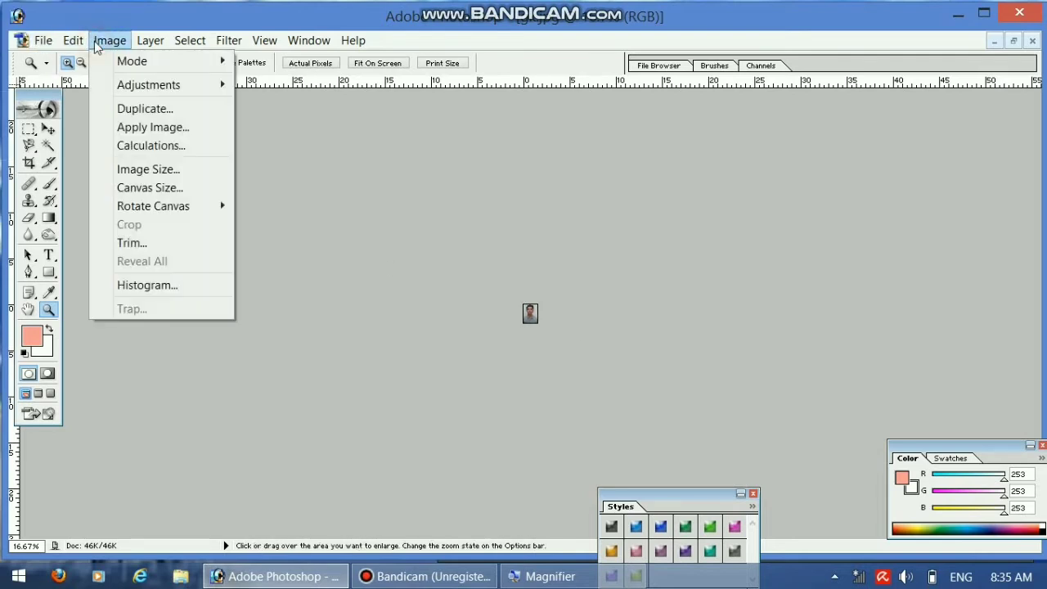
{"action": "left_click", "coordinate": [168, 172]}
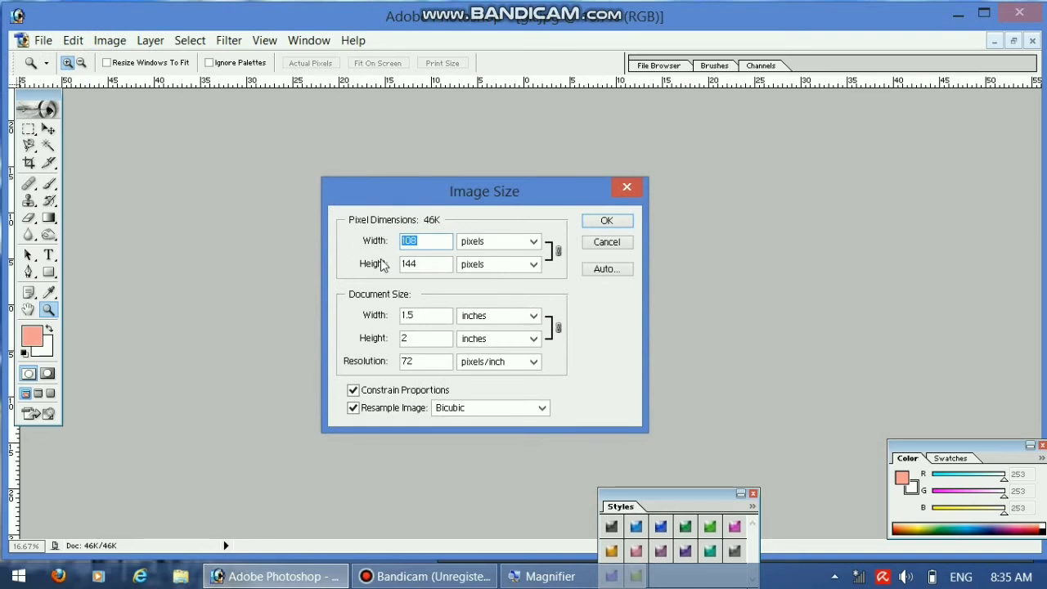
{"action": "double_click", "coordinate": [416, 363]}
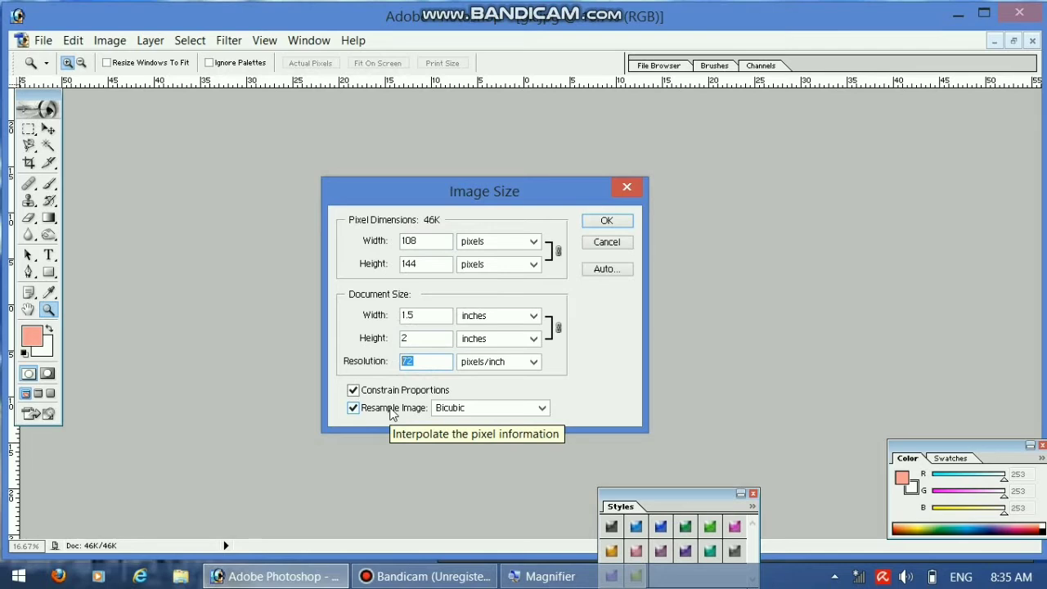
{"action": "type", "text": "68"}
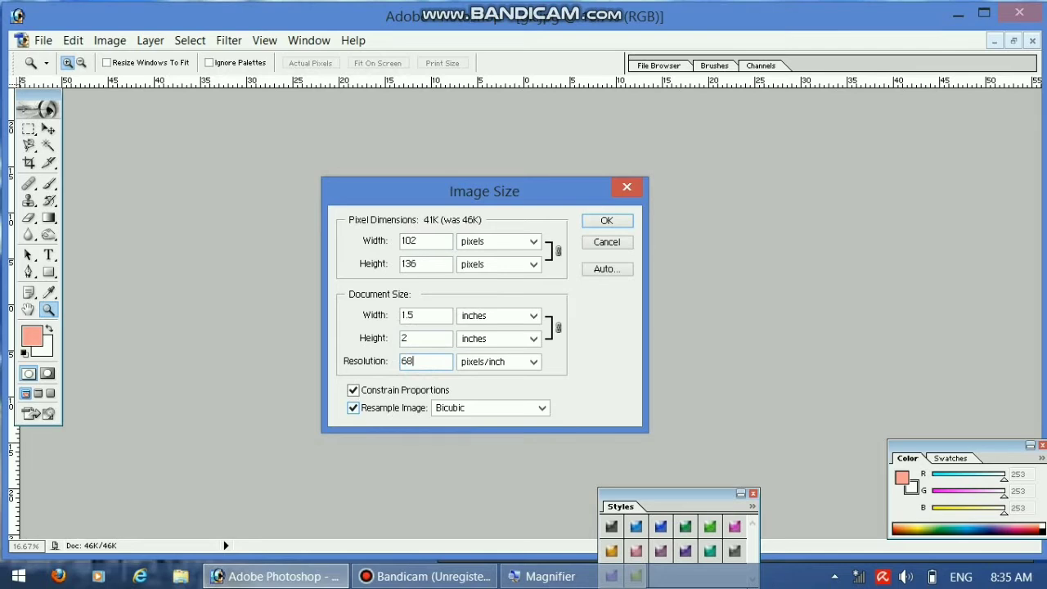
{"action": "left_click", "coordinate": [606, 219]}
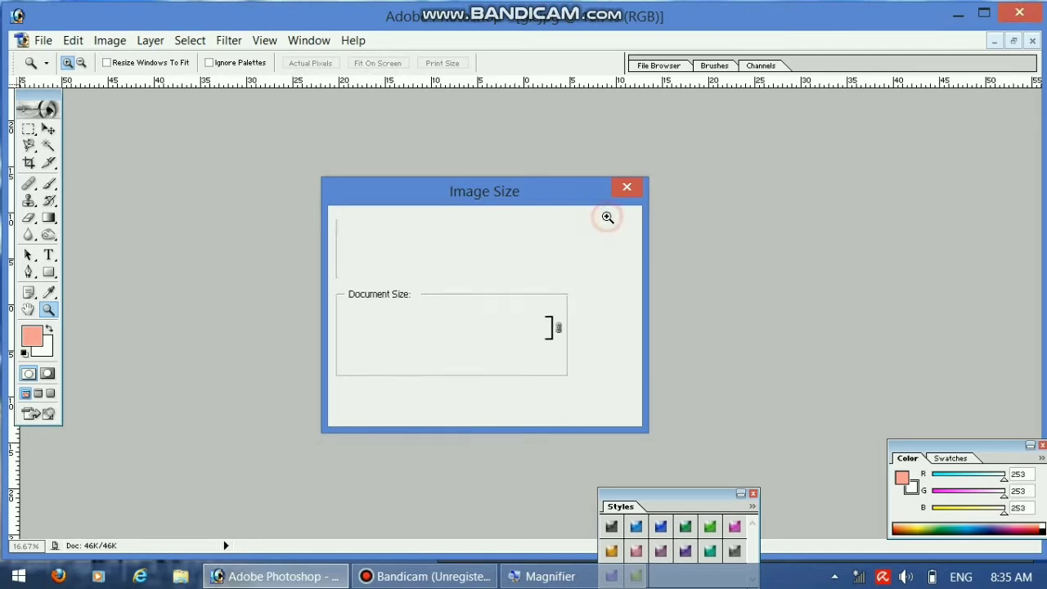
Step: Save the 68 pixels/inch photo over gk.jpg in the aaa folder as a JPEG with Maximum quality and Progressive format
{"action": "left_click", "coordinate": [32, 41]}
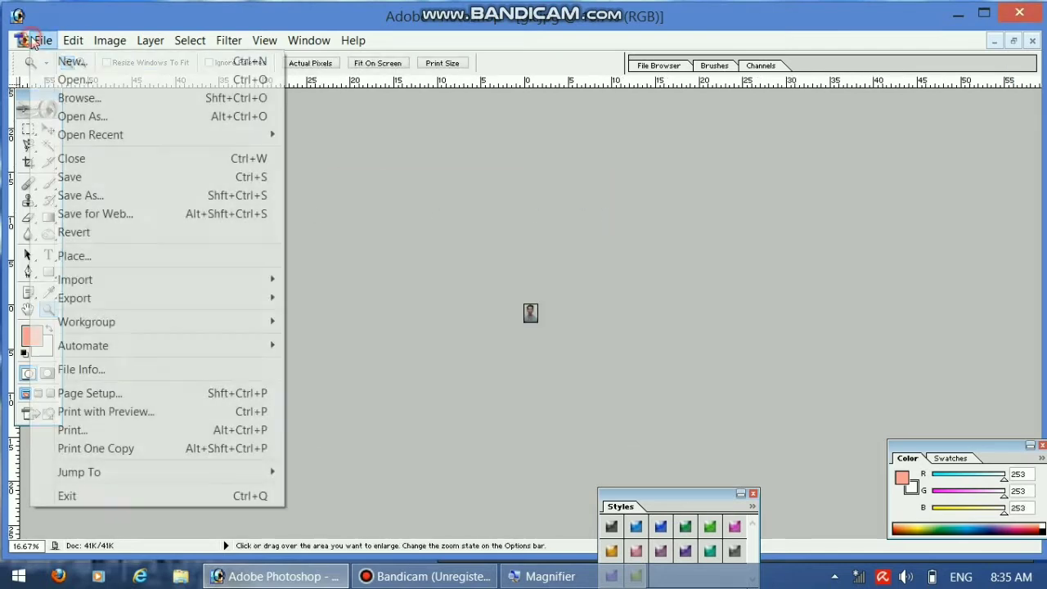
{"action": "left_click", "coordinate": [82, 196]}
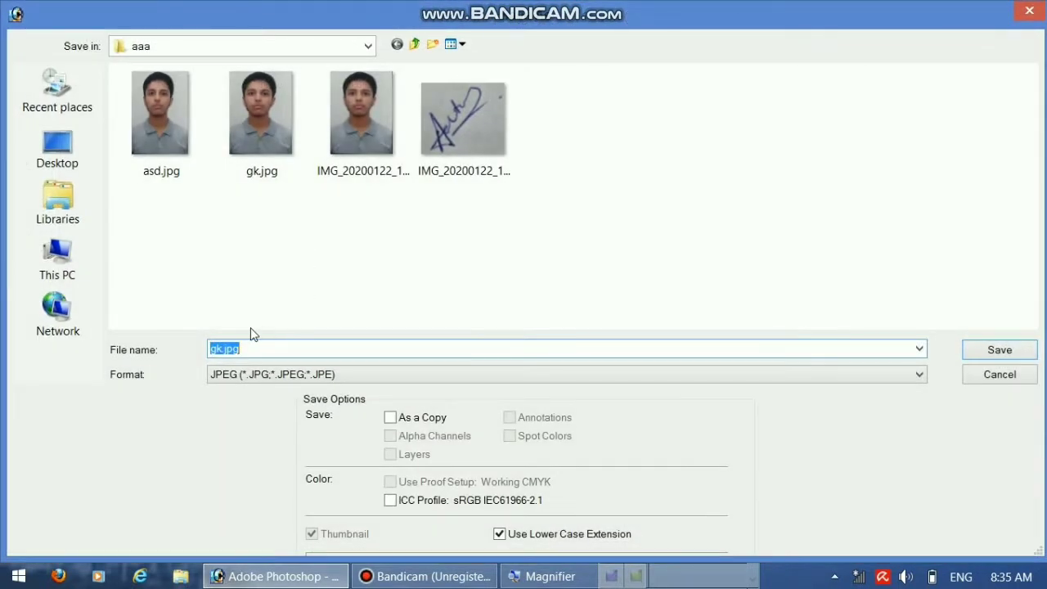
{"action": "left_click", "coordinate": [1017, 350]}
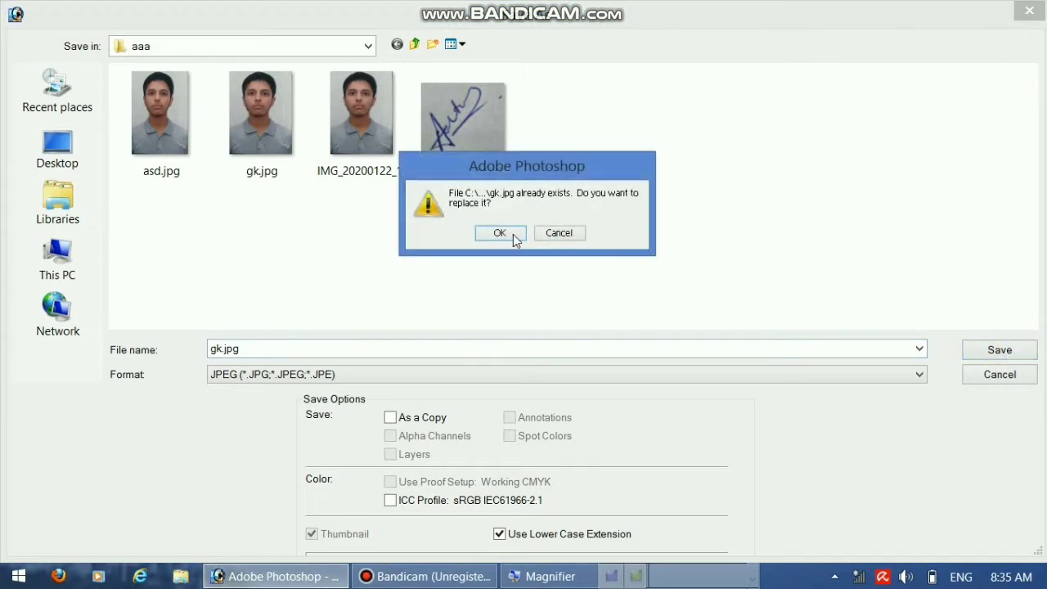
{"action": "left_click", "coordinate": [510, 235]}
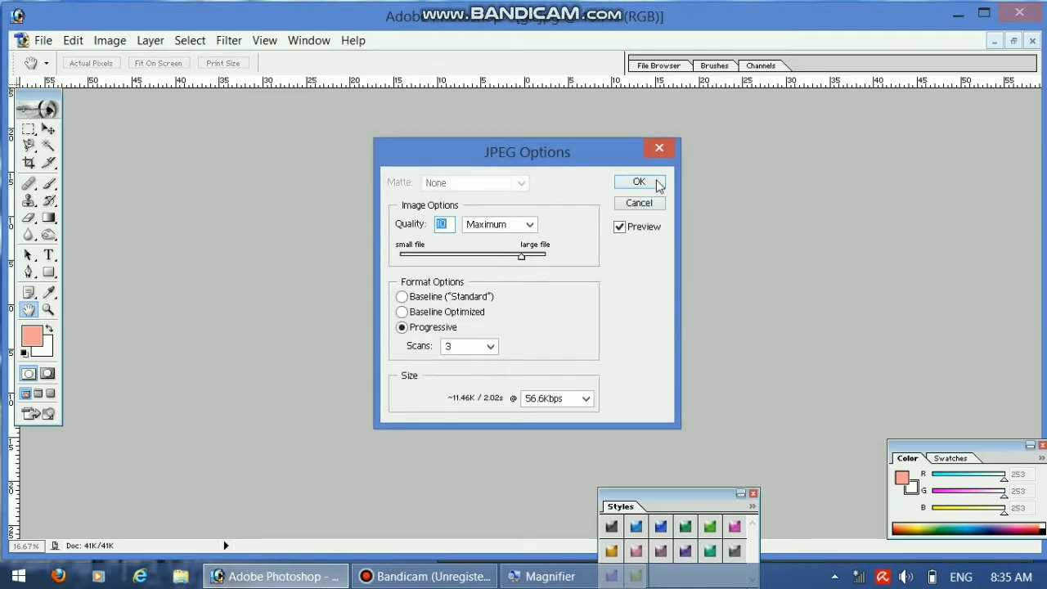
{"action": "left_click", "coordinate": [639, 181]}
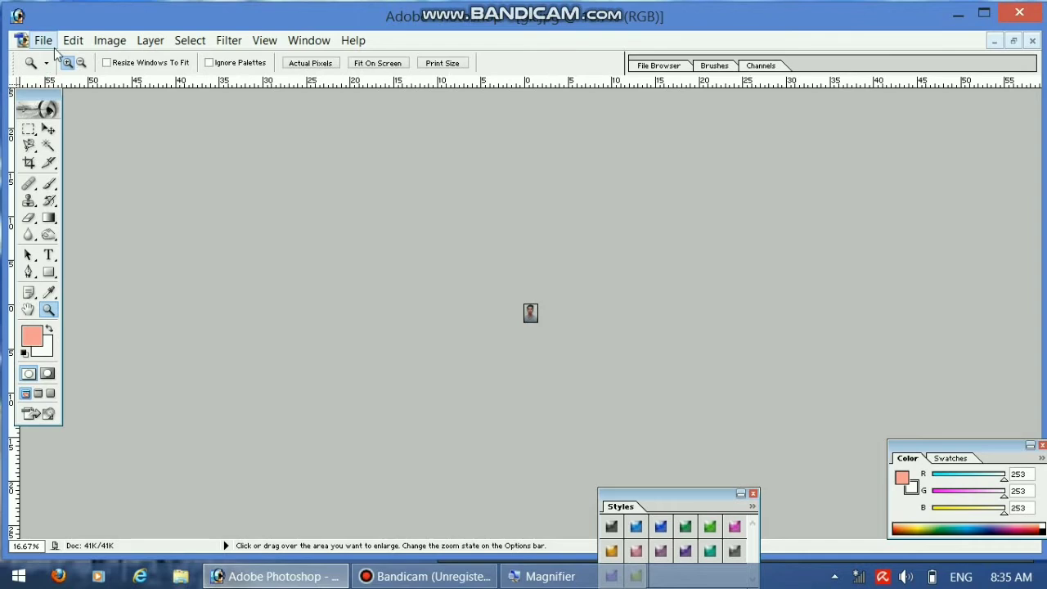
Step: Check the file size of the re-saved gk.jpg in its file properties from the Open dialog
{"action": "left_click", "coordinate": [49, 43]}
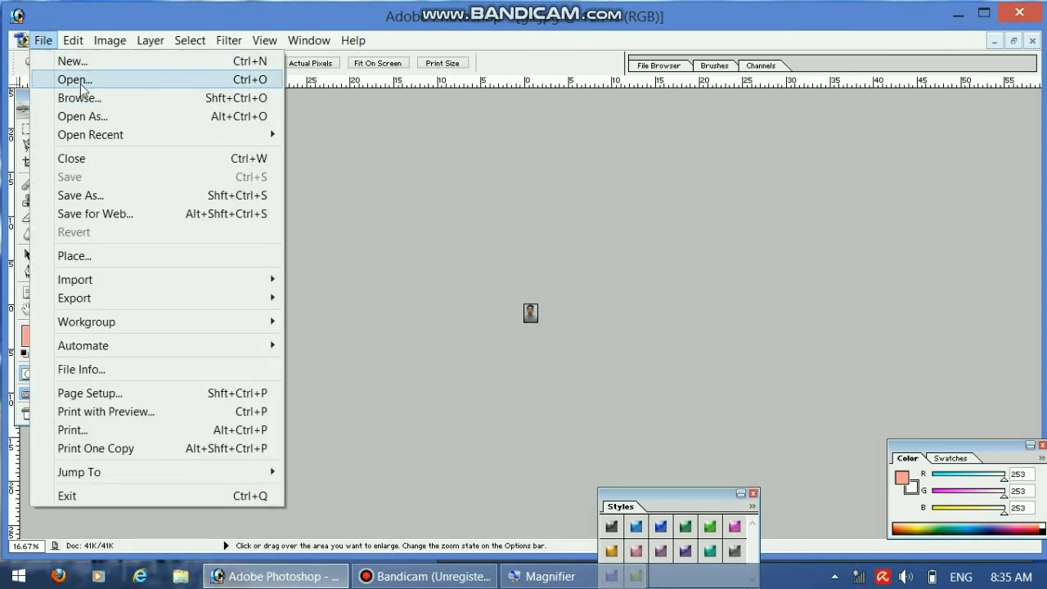
{"action": "left_click", "coordinate": [73, 79]}
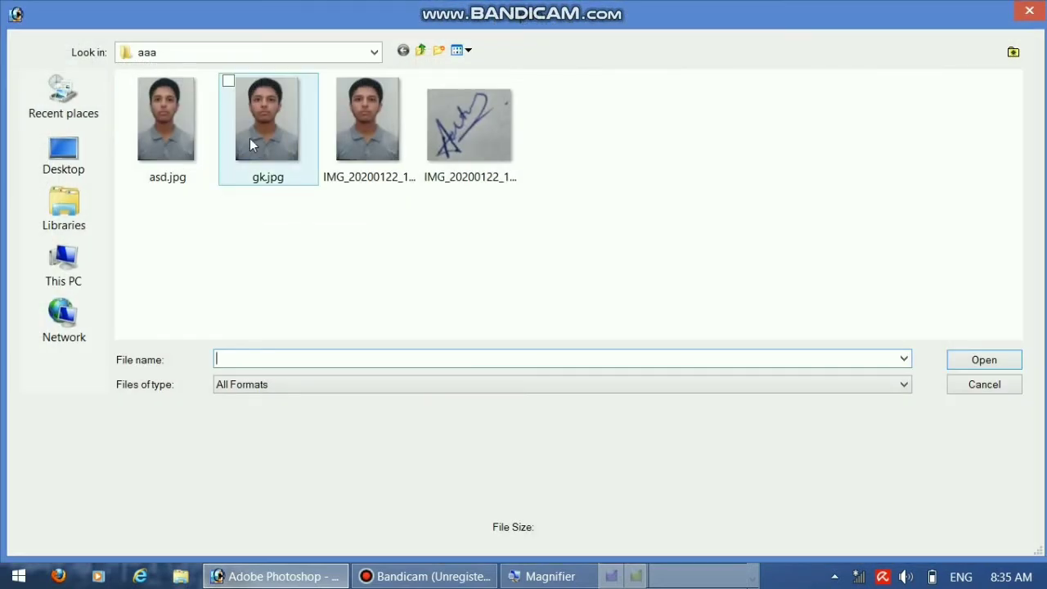
{"action": "left_click", "coordinate": [251, 145]}
{"action": "right_click", "coordinate": [251, 145]}
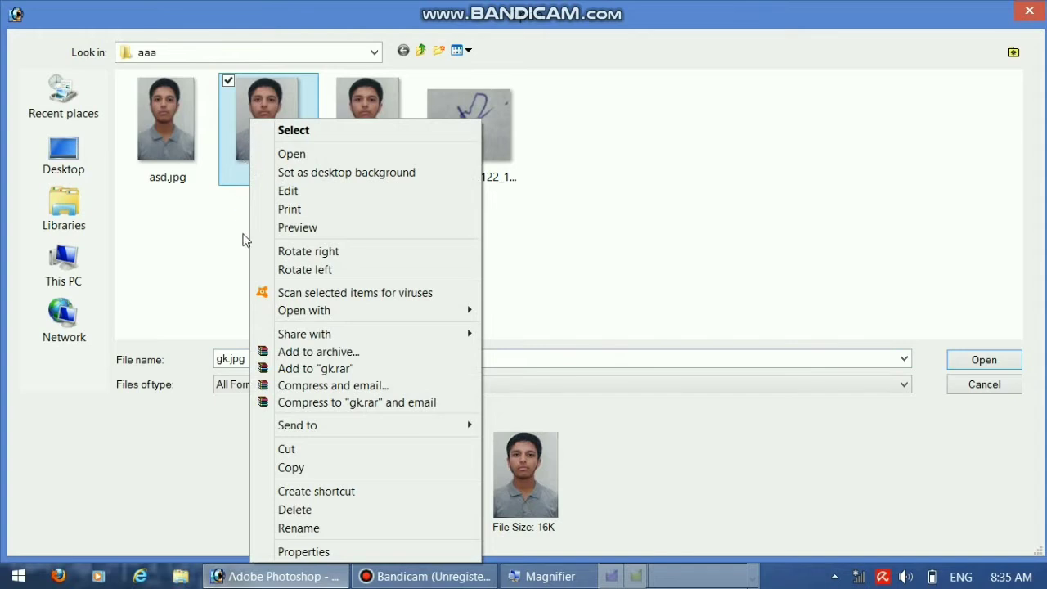
{"action": "left_click", "coordinate": [316, 557]}
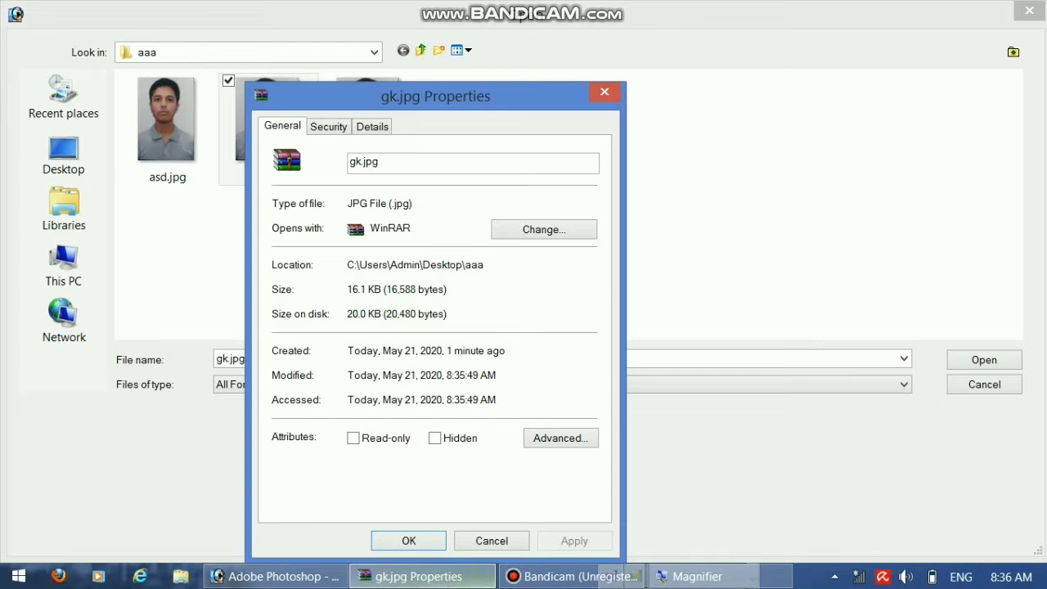
{"action": "left_click", "coordinate": [496, 540]}
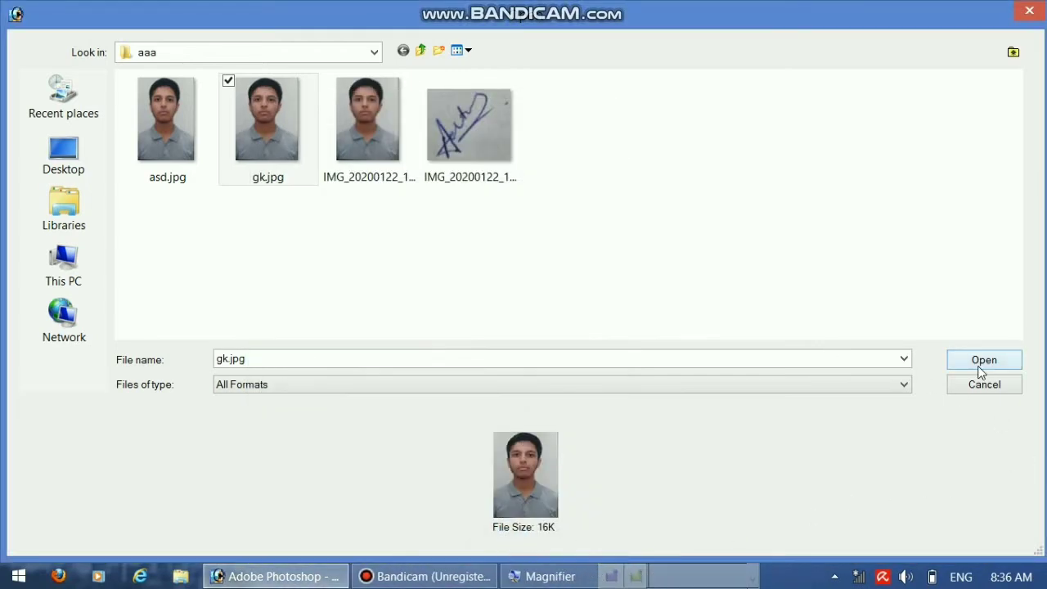
{"action": "left_click", "coordinate": [983, 387]}
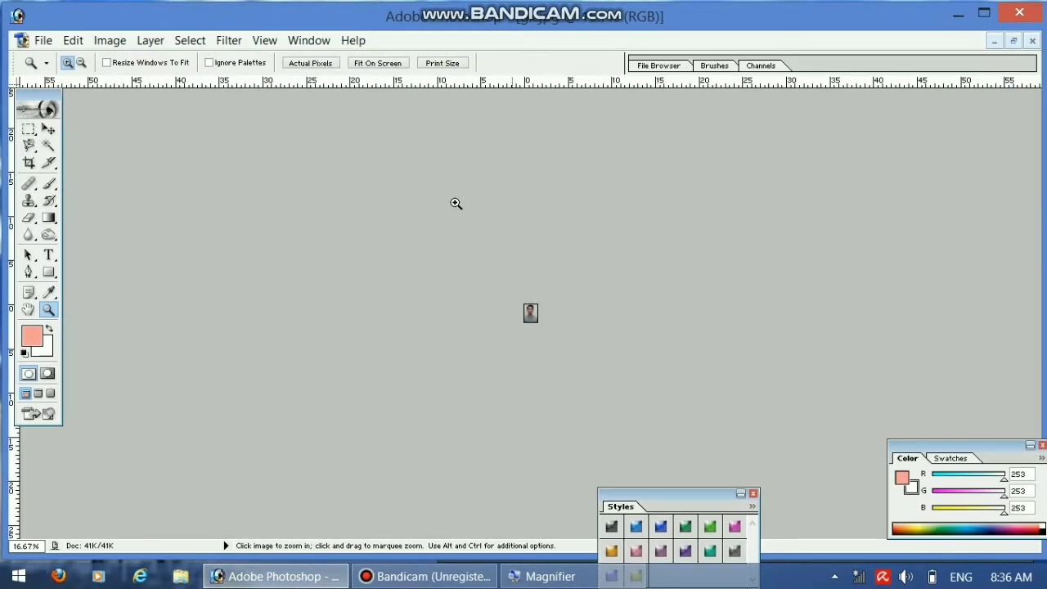
Step: Reduce the photo's resolution to 62 pixels/inch, keeping the document size, and apply the change
{"action": "left_click", "coordinate": [46, 39]}
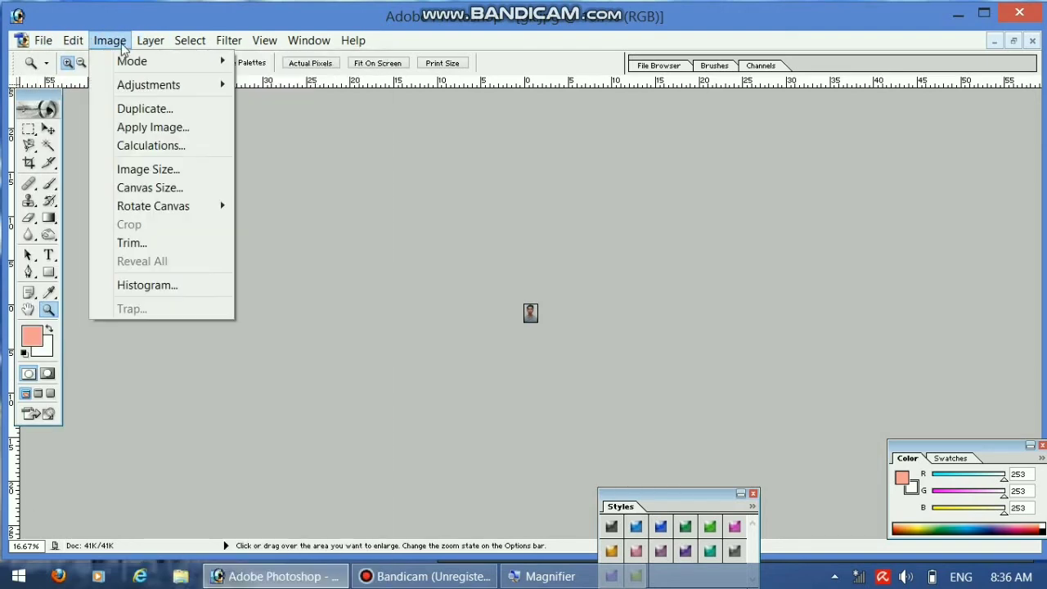
{"action": "left_click", "coordinate": [168, 169]}
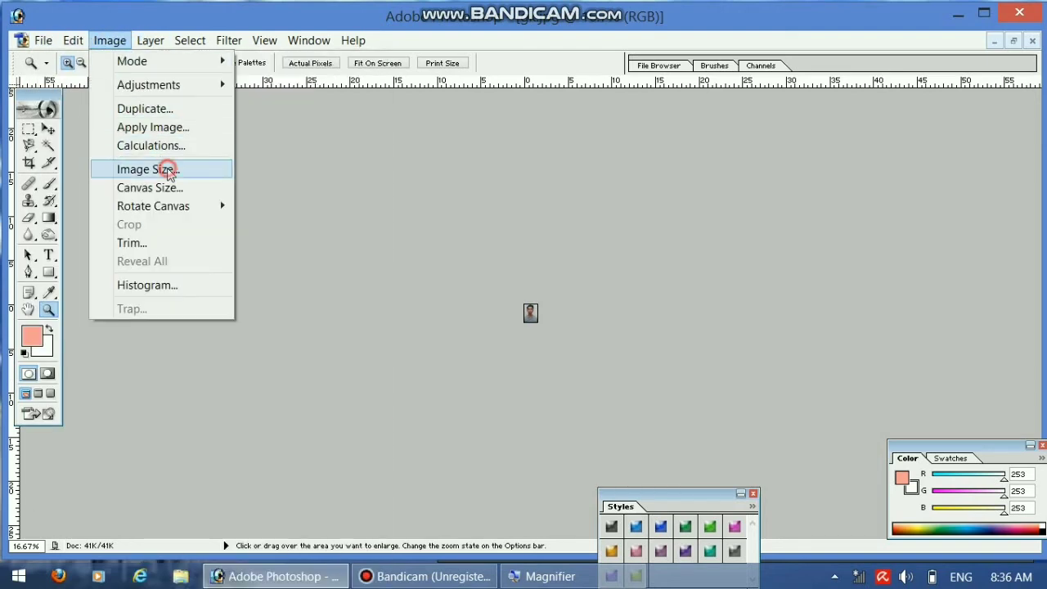
{"action": "left_click", "coordinate": [437, 364]}
{"action": "left_click_drag", "start_coordinate": [396, 380], "coordinate": [334, 386]}
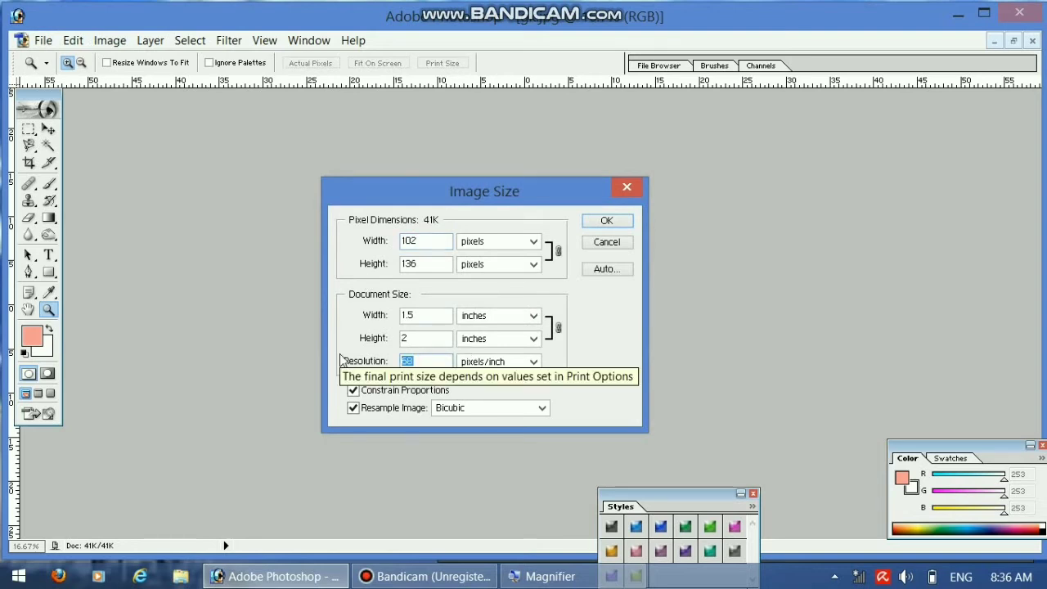
{"action": "type", "text": "62"}
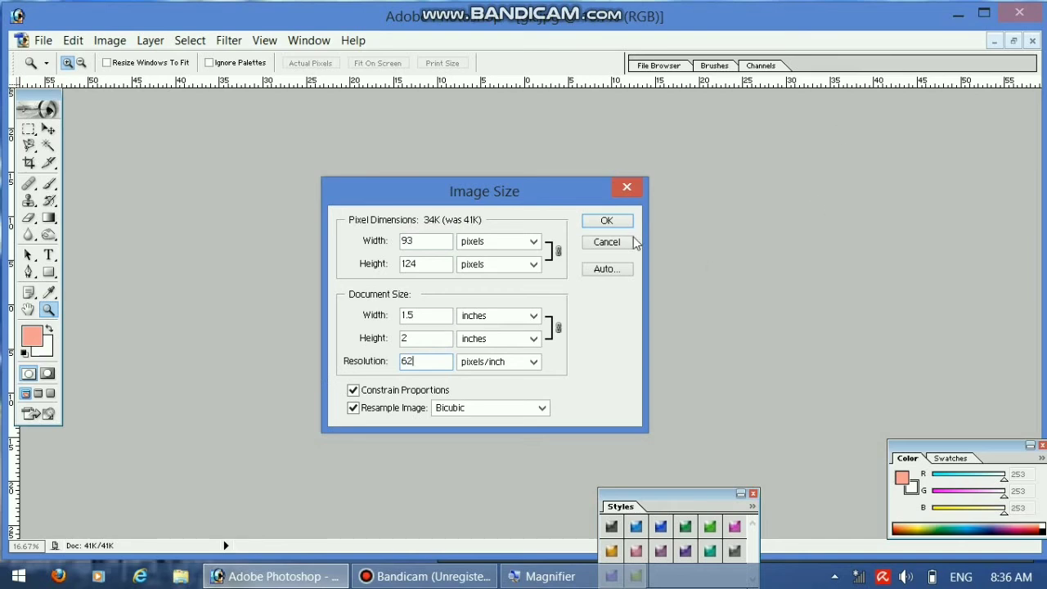
{"action": "left_click", "coordinate": [627, 222]}
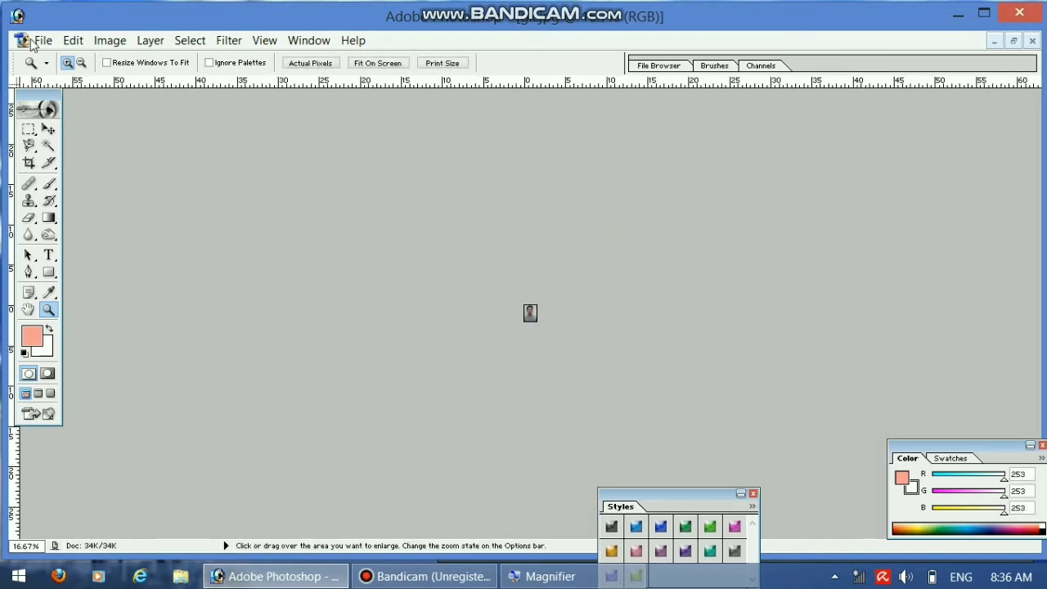
Step: Replace gk.jpg in the aaa folder with the 62 pixels/inch photo, using Maximum quality and Progressive JPEG format
{"action": "left_click", "coordinate": [42, 40]}
{"action": "left_click", "coordinate": [101, 196]}
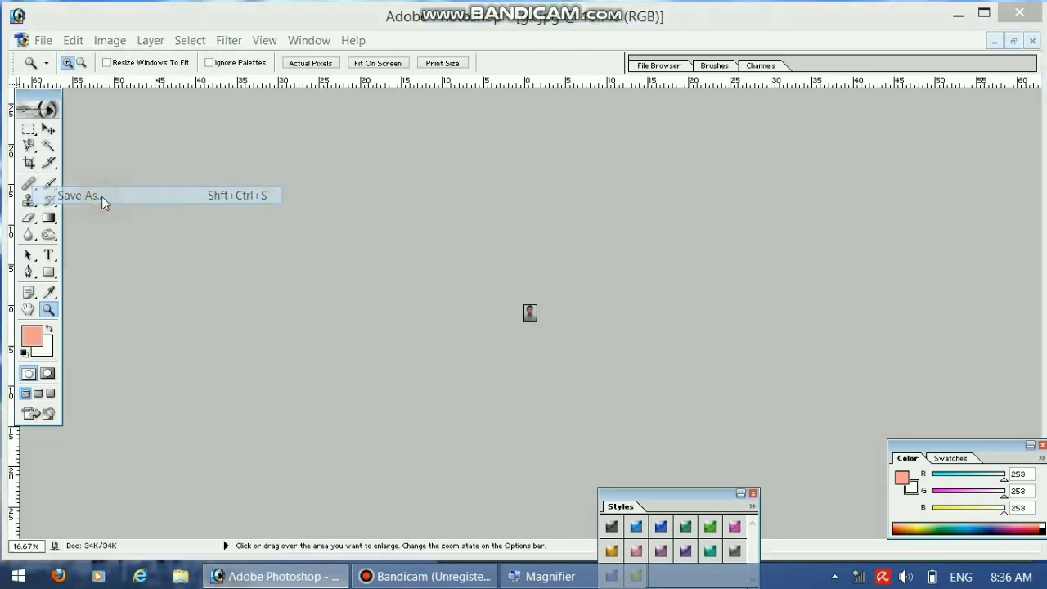
{"action": "left_click", "coordinate": [978, 350]}
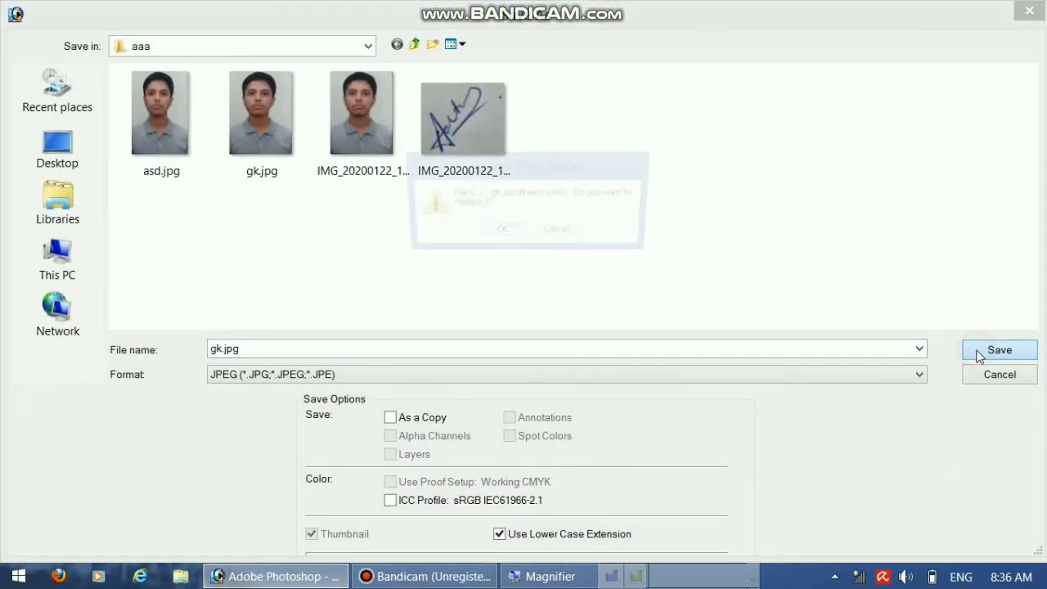
{"action": "left_click", "coordinate": [493, 234]}
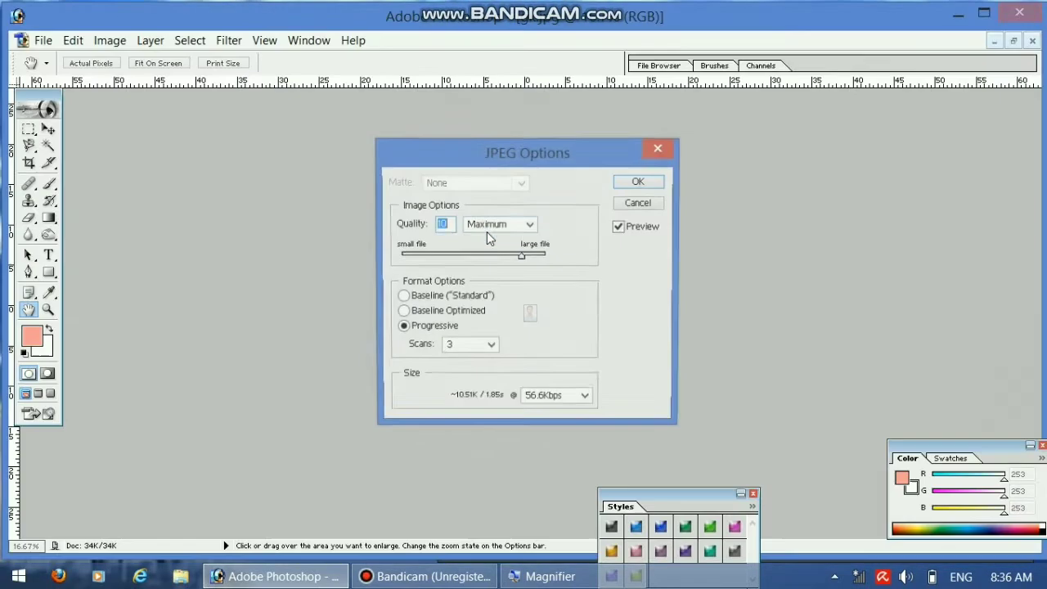
{"action": "left_click", "coordinate": [642, 181]}
Step: View the file properties of the newly replaced gk.jpg from the Open dialog to check its file size
{"action": "left_click", "coordinate": [43, 40]}
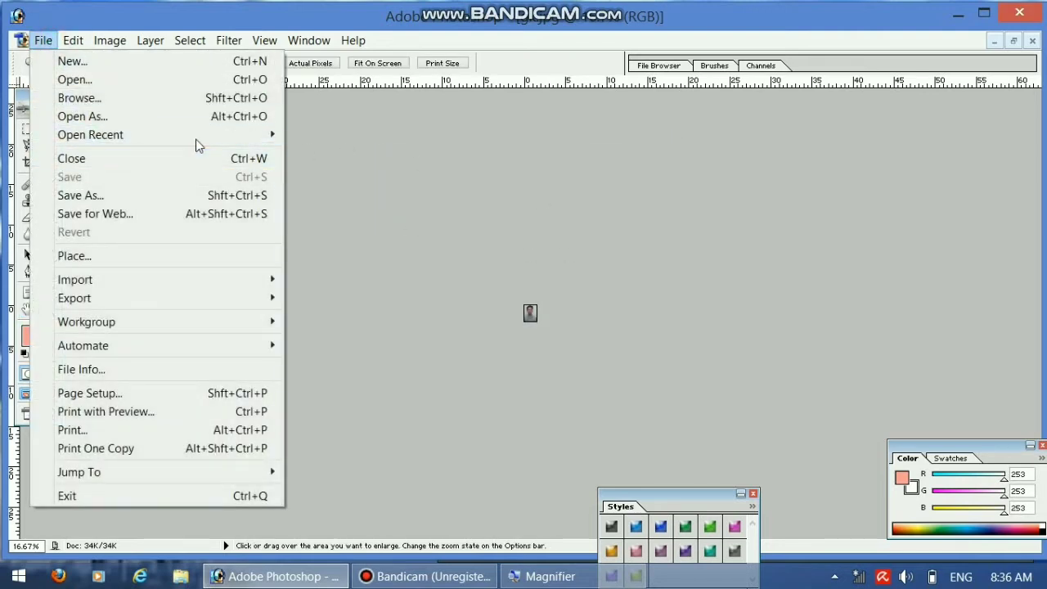
{"action": "mouse_move", "coordinate": [198, 136]}
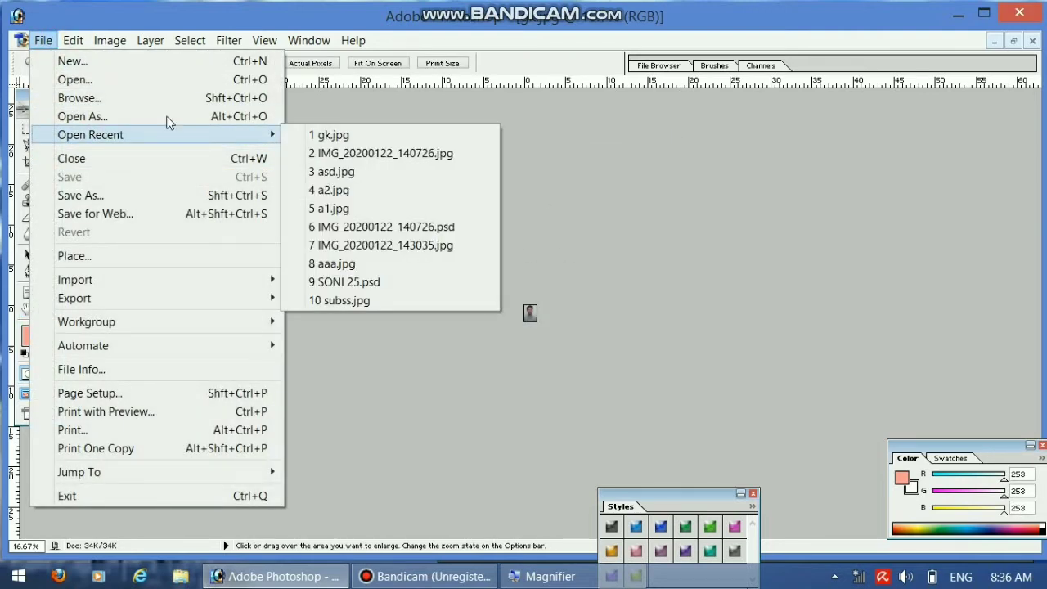
{"action": "left_click", "coordinate": [133, 77]}
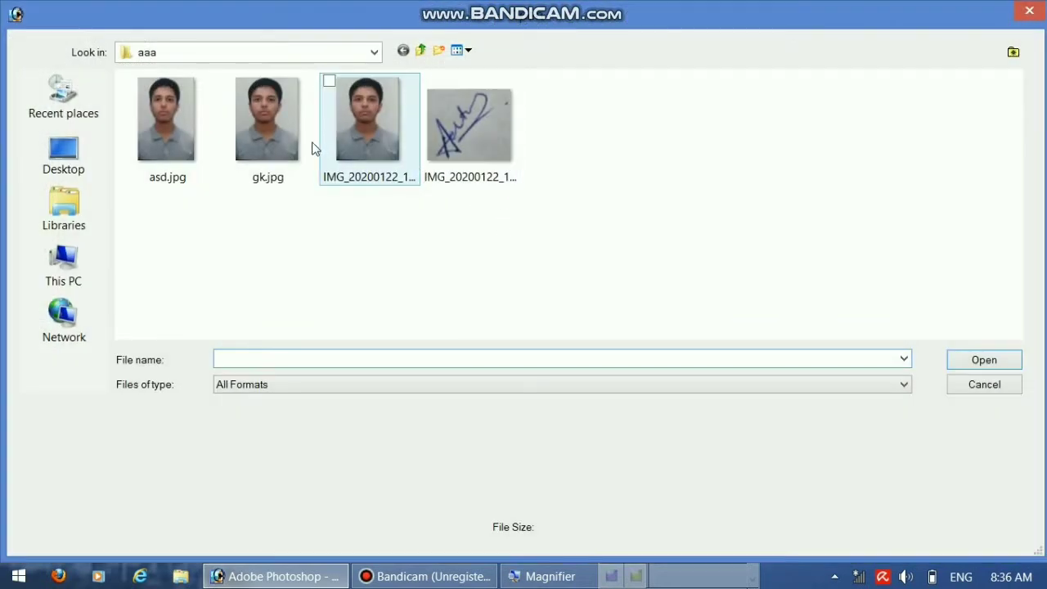
{"action": "right_click", "coordinate": [290, 144]}
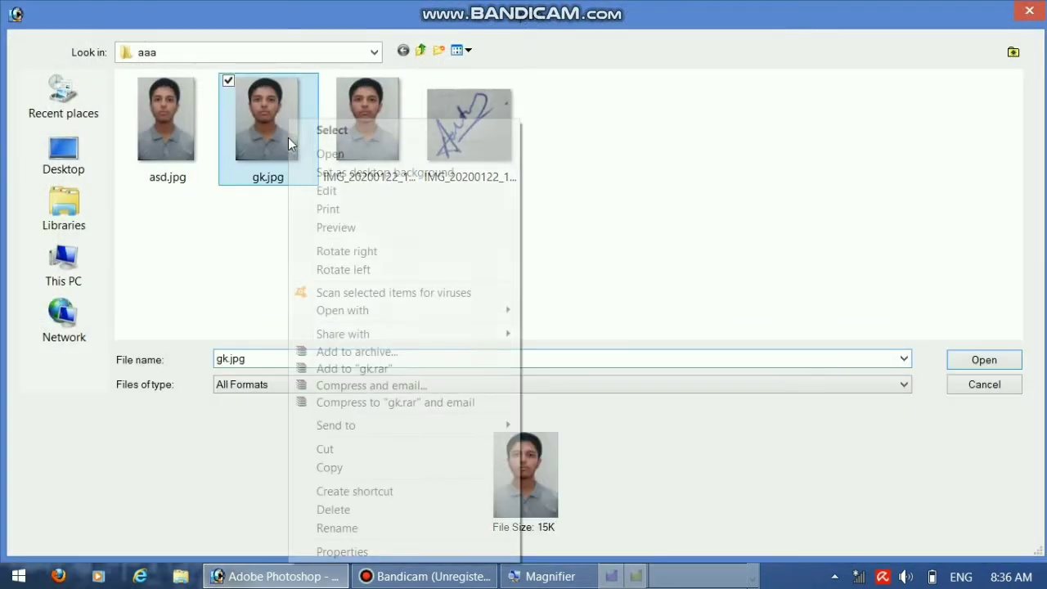
{"action": "left_click", "coordinate": [351, 551]}
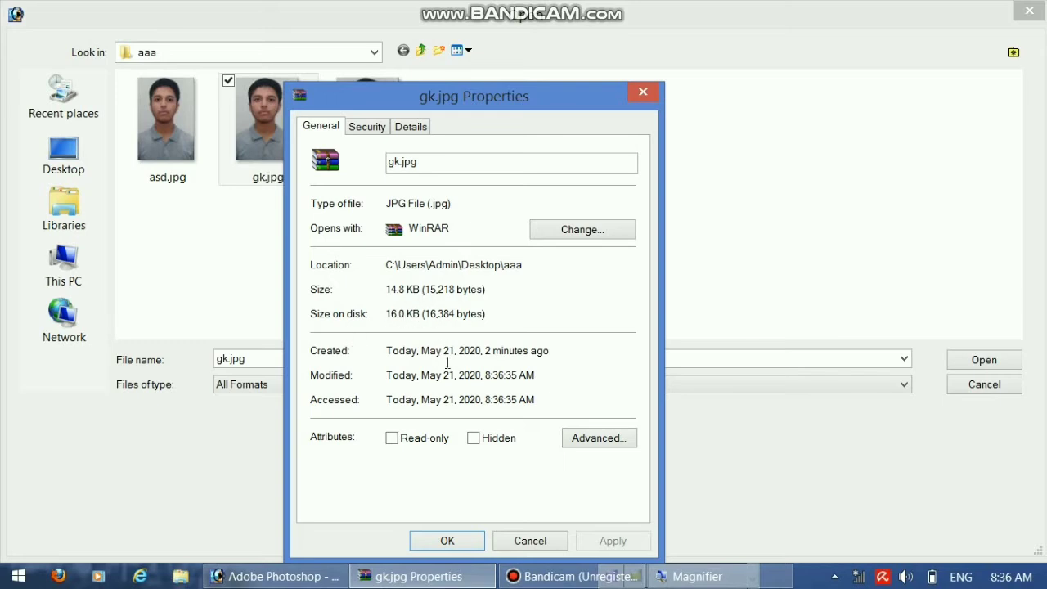
{"action": "left_click", "coordinate": [469, 539]}
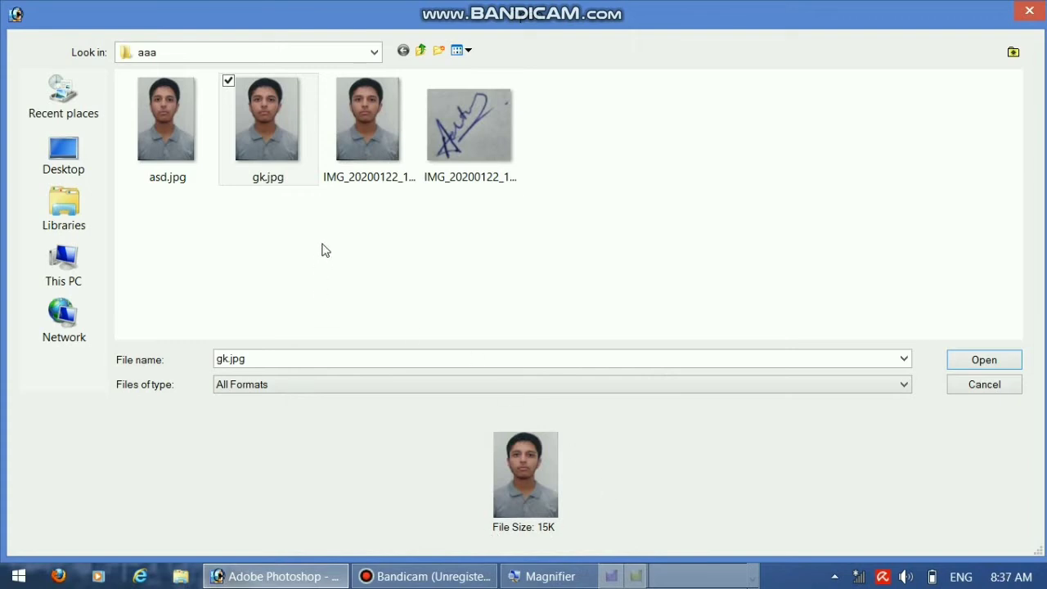
{"action": "left_click", "coordinate": [997, 384]}
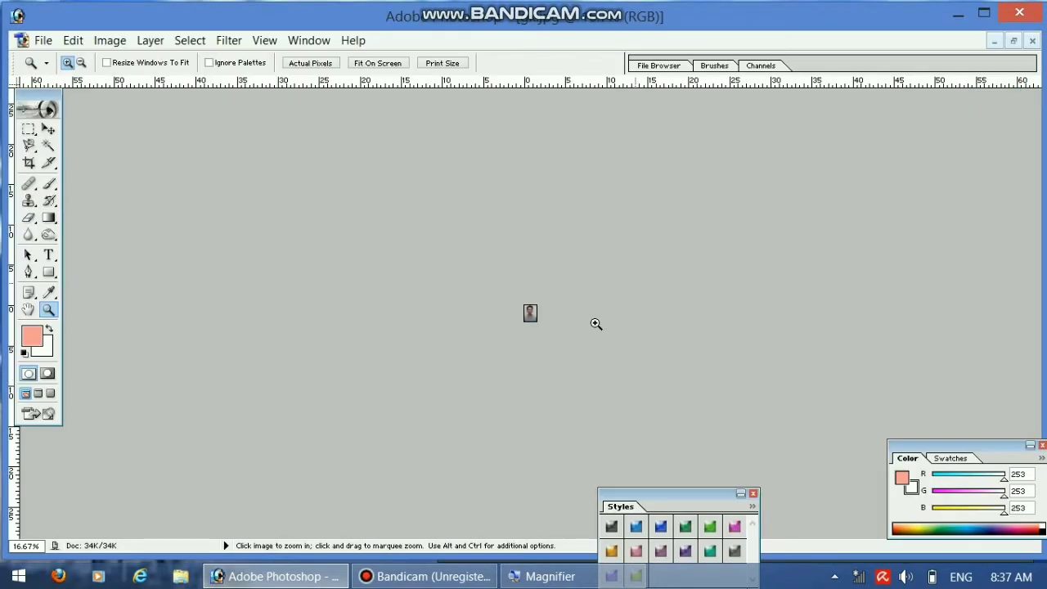
Step: Open the signature image IMG_20200122_143035.jpg from the aaa folder and maximize its document window
{"action": "left_click", "coordinate": [39, 40]}
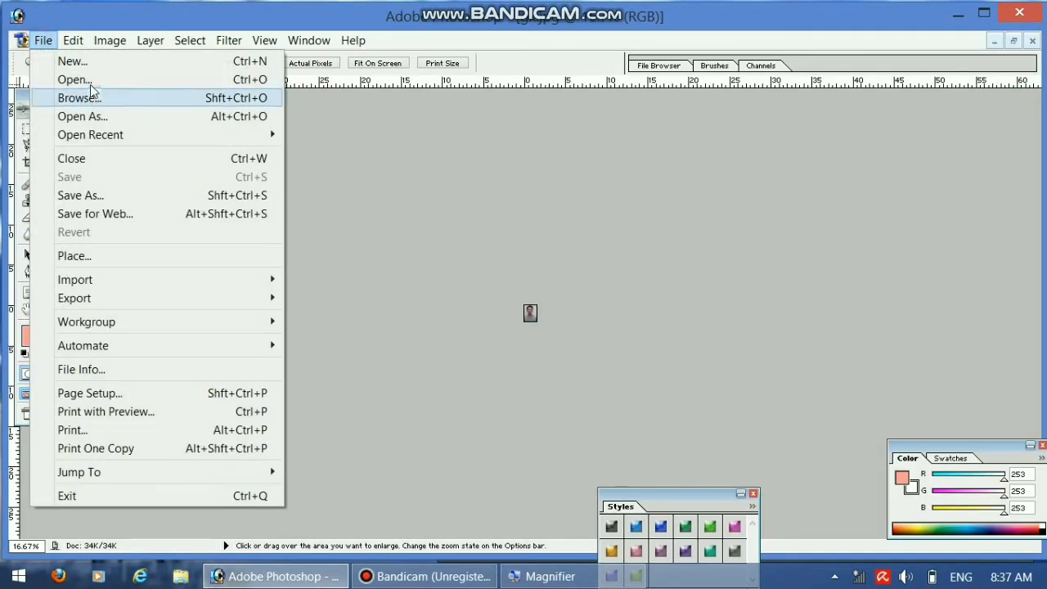
{"action": "left_click", "coordinate": [92, 82]}
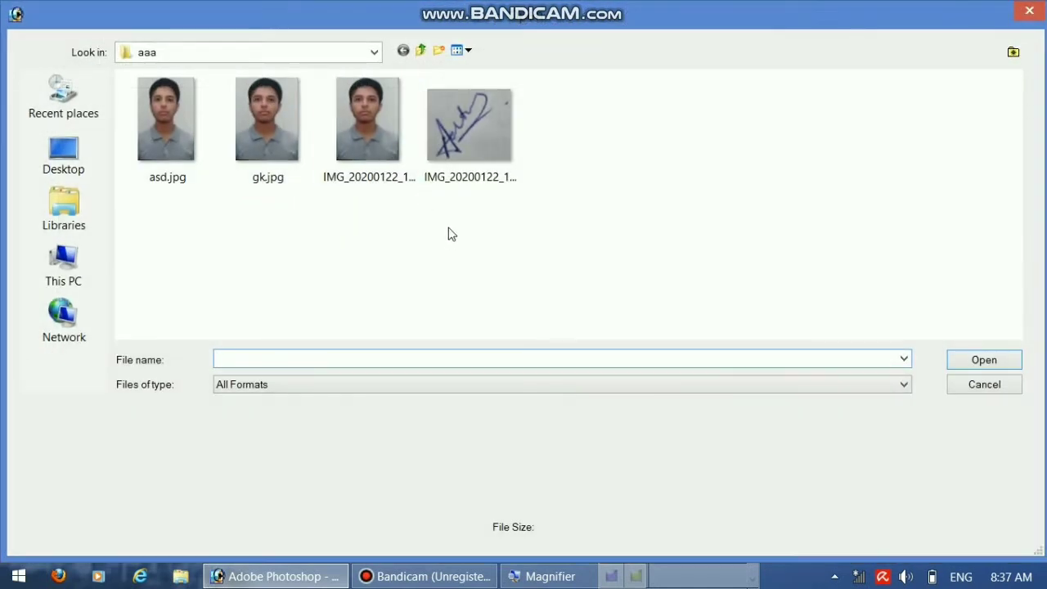
{"action": "left_click", "coordinate": [488, 163]}
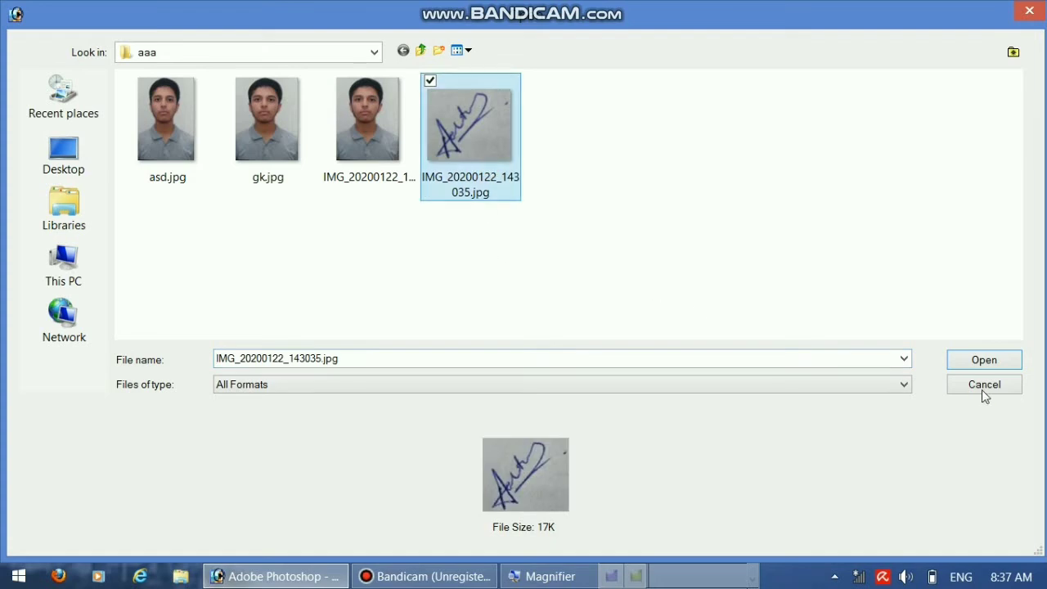
{"action": "left_click", "coordinate": [953, 362]}
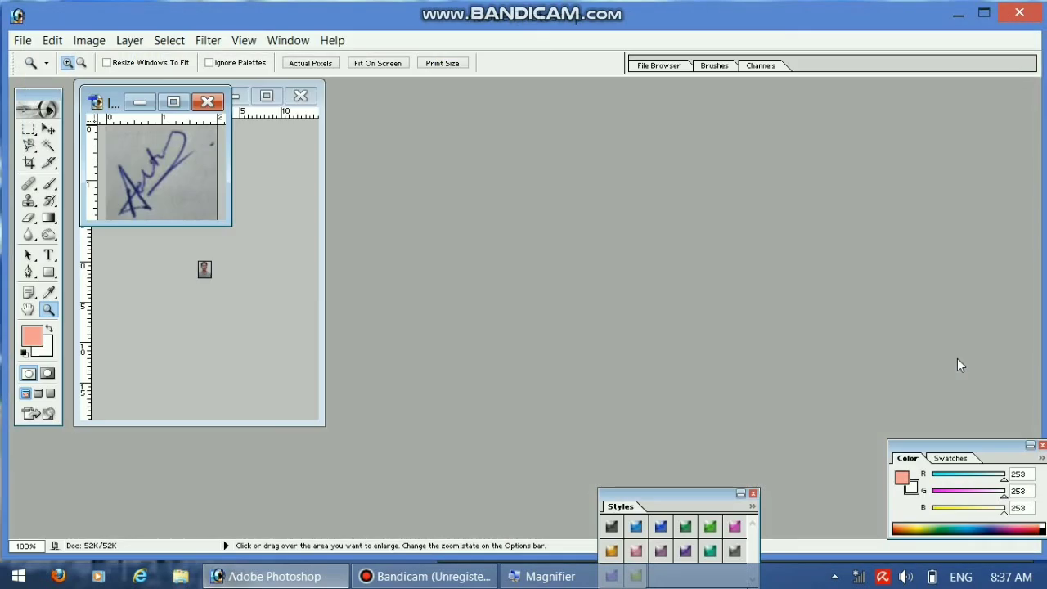
{"action": "left_click", "coordinate": [173, 101]}
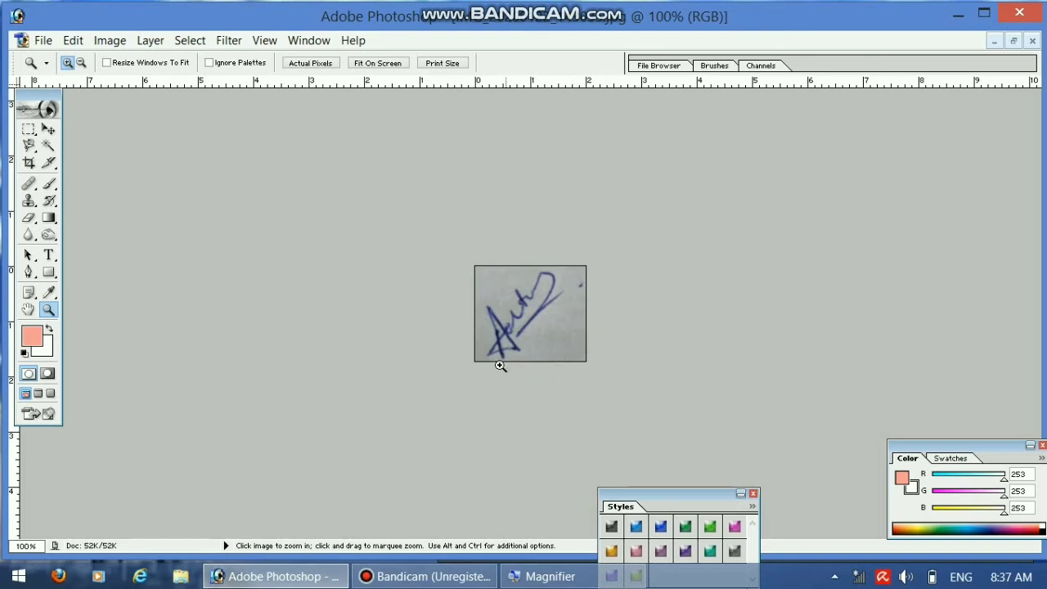
Step: Open the signature's Image Size settings and switch the document width and height units to cm
{"action": "left_click", "coordinate": [109, 44]}
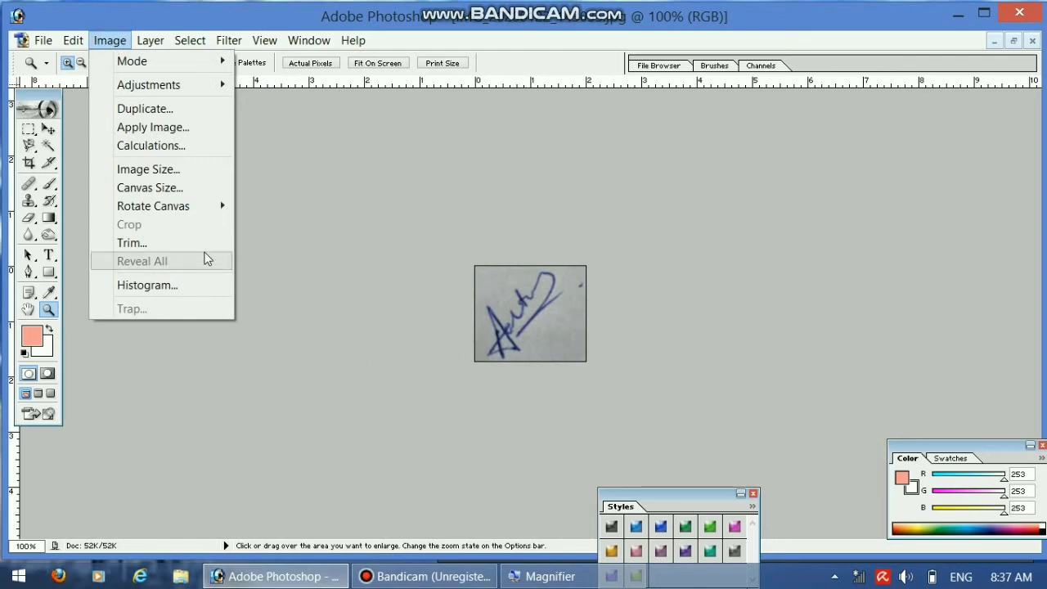
{"action": "mouse_move", "coordinate": [197, 211]}
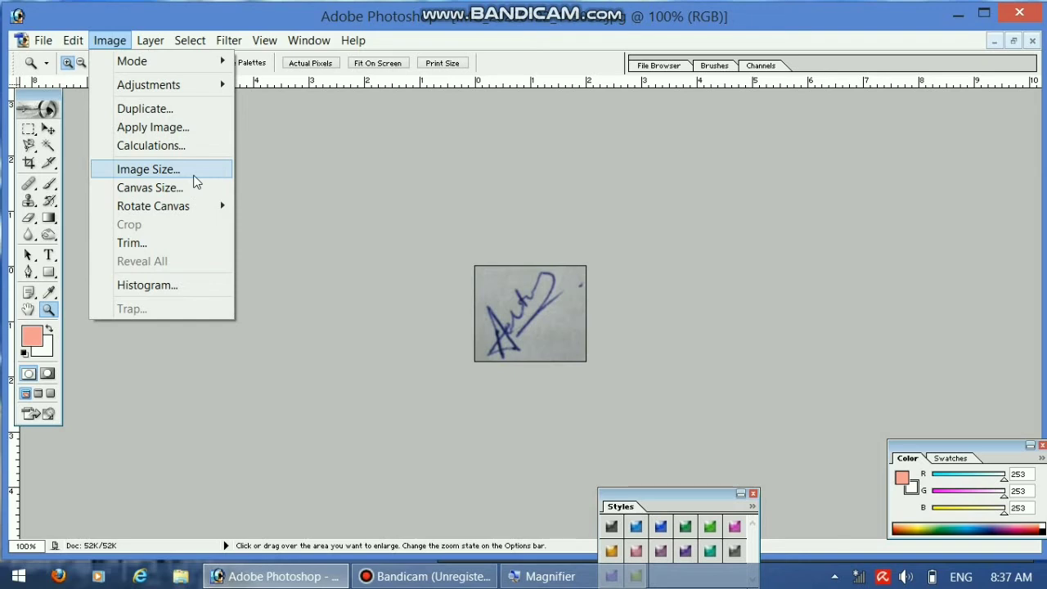
{"action": "left_click", "coordinate": [194, 179]}
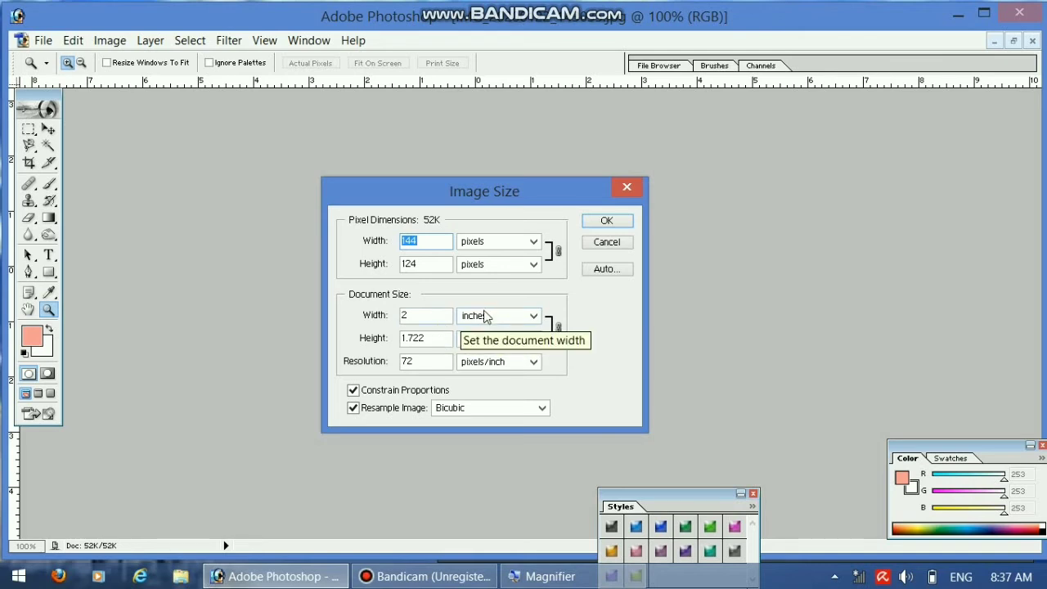
{"action": "left_click", "coordinate": [532, 317]}
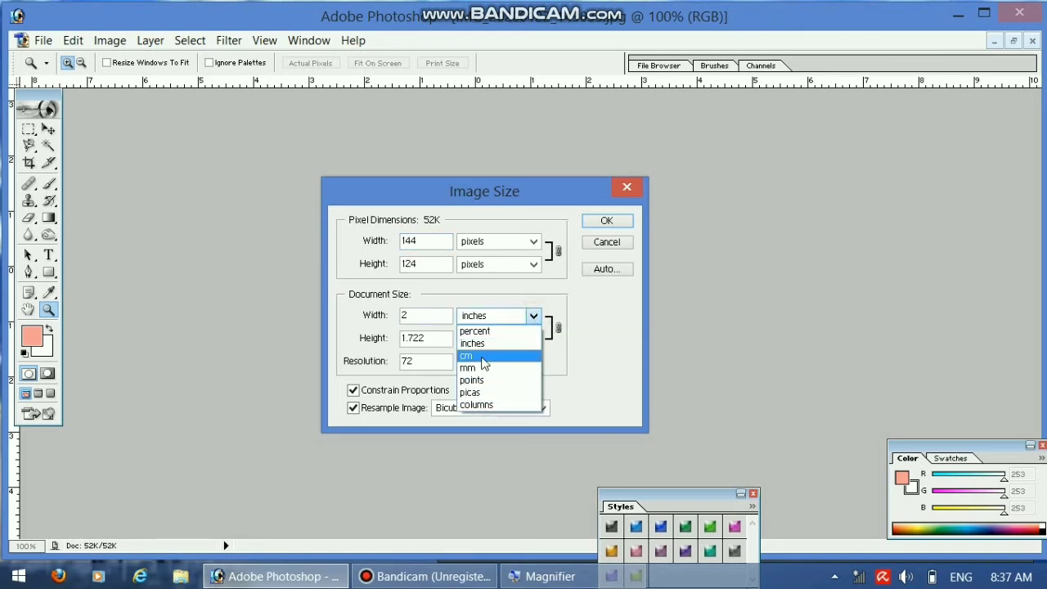
{"action": "left_click", "coordinate": [468, 356]}
{"action": "left_click", "coordinate": [533, 338]}
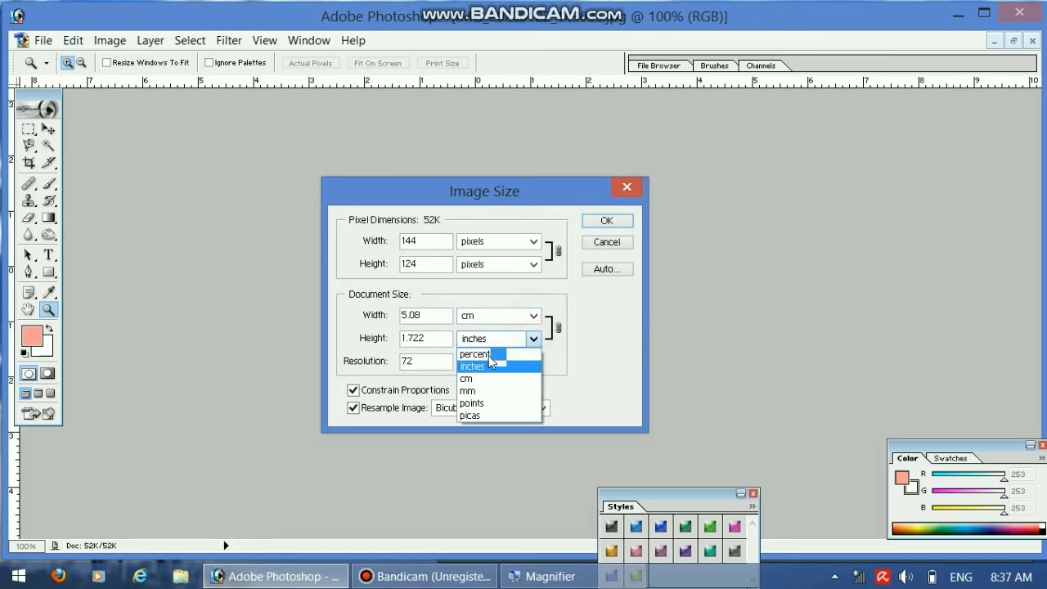
{"action": "left_click", "coordinate": [475, 369]}
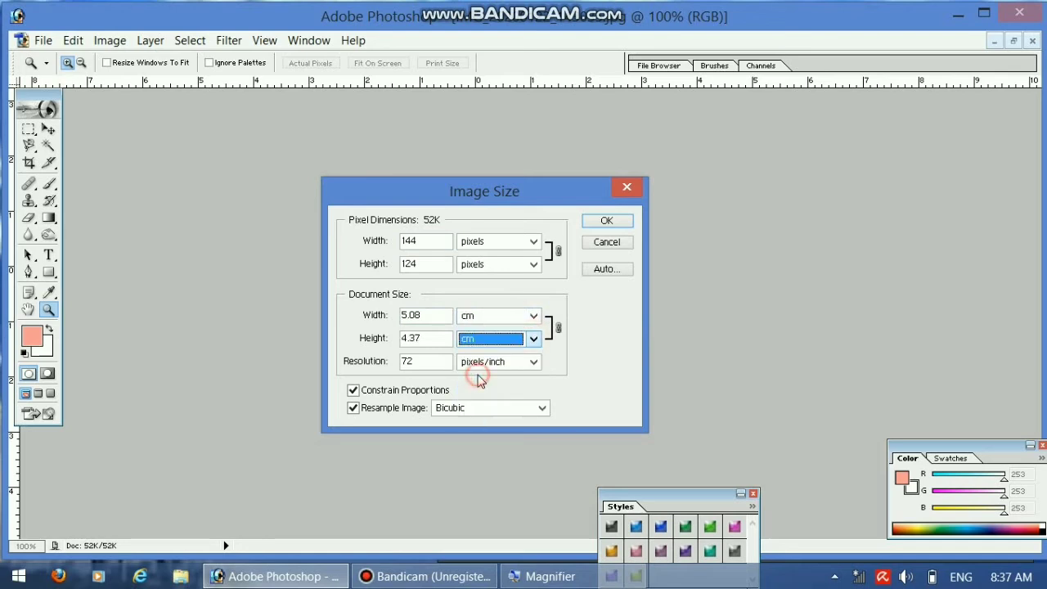
Step: Resize the signature to a document width of 2 cm and height of 1 cm, with proportions unconstrained
{"action": "left_click", "coordinate": [428, 316]}
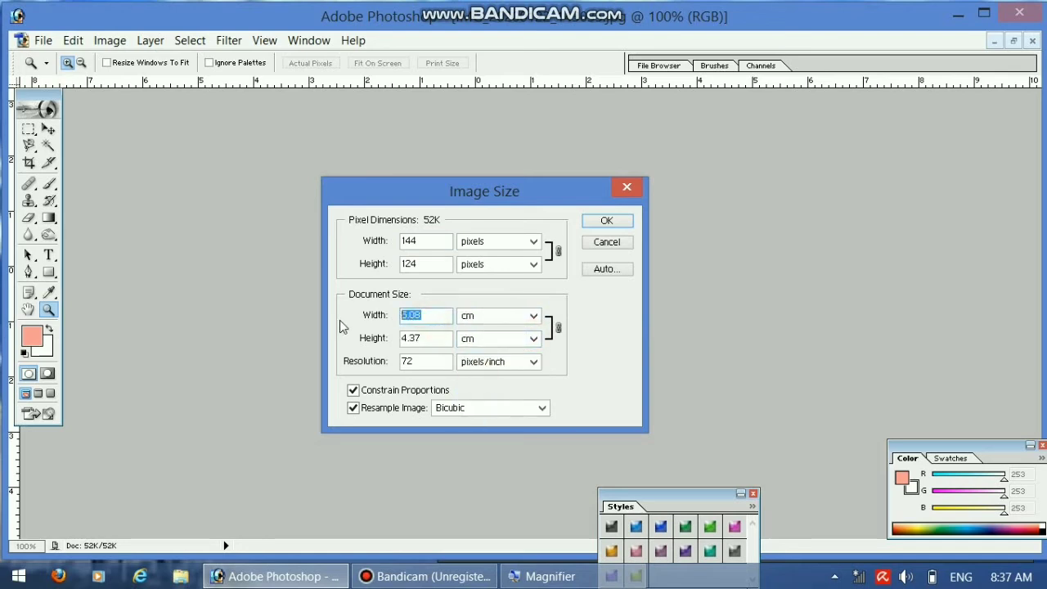
{"action": "type", "text": "2"}
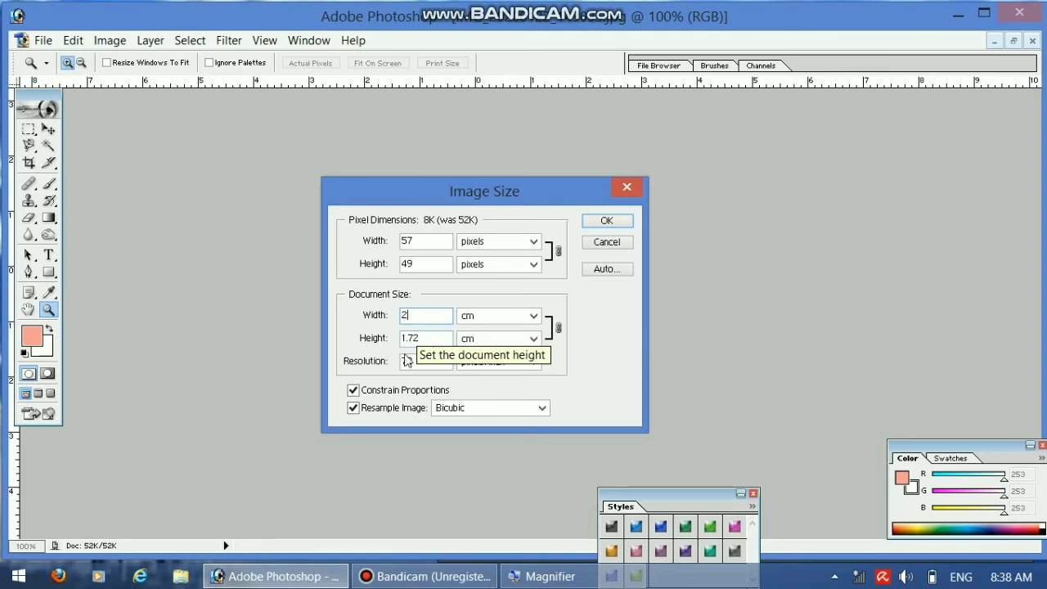
{"action": "left_click", "coordinate": [352, 390]}
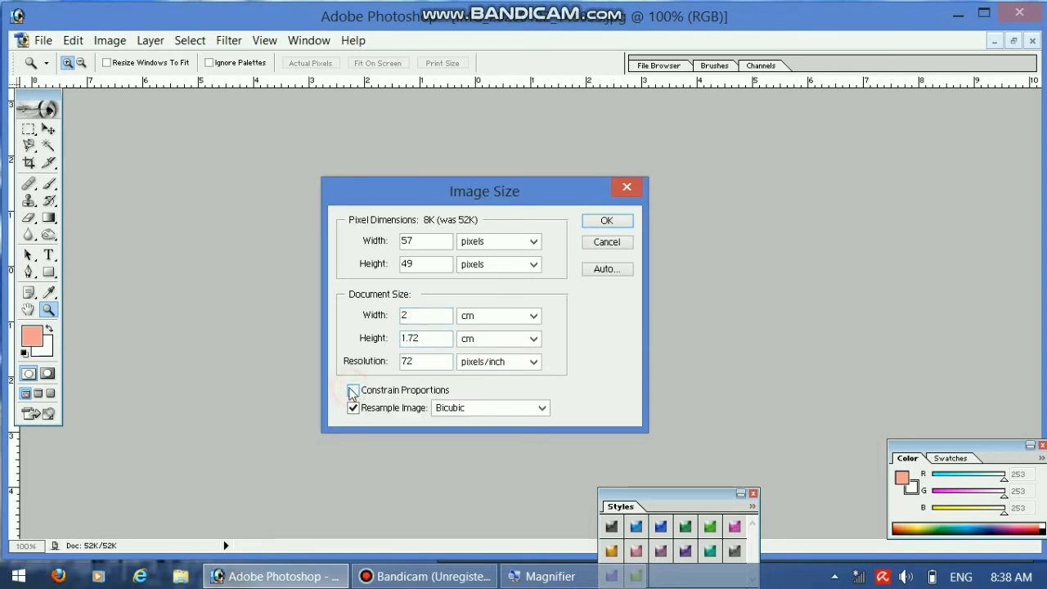
{"action": "left_click_drag", "start_coordinate": [435, 340], "coordinate": [349, 344]}
{"action": "type", "text": "1"}
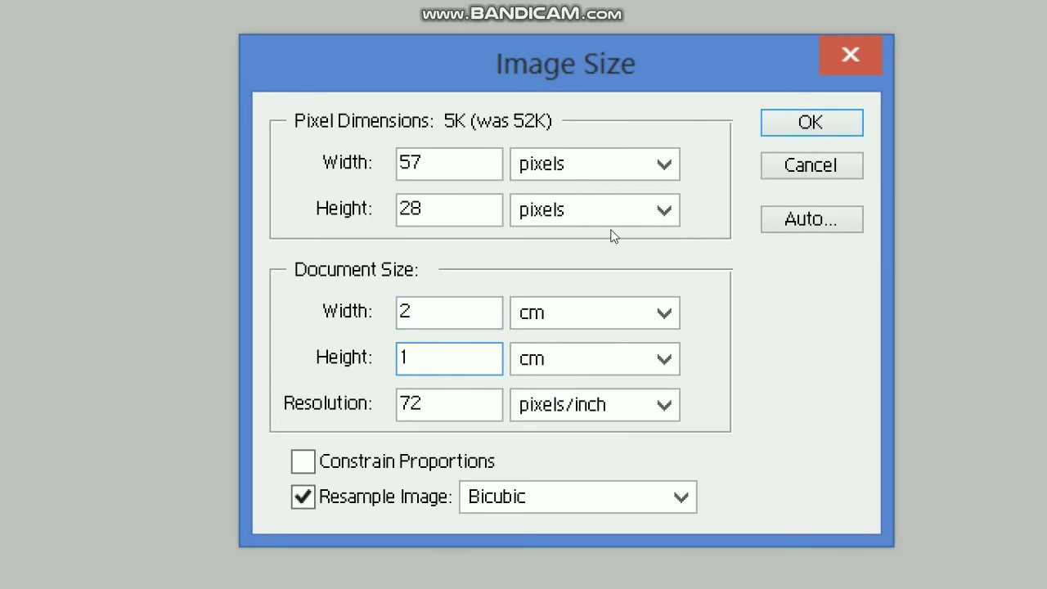
{"action": "key", "text": "Return"}
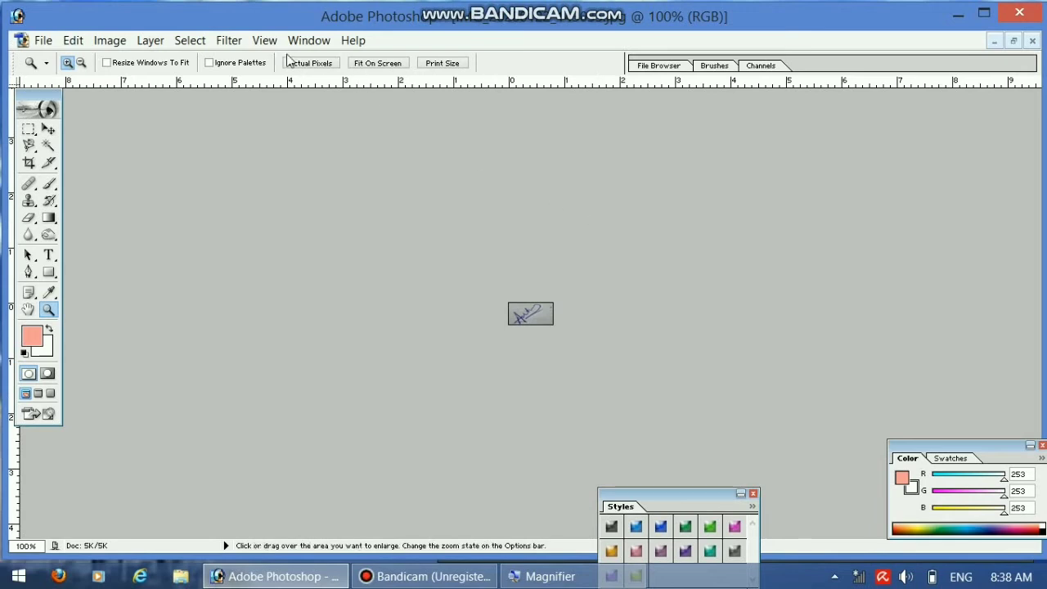
Step: Save the resized signature as a JPEG named dk in the aaa folder, using Maximum quality and Progressive format
{"action": "left_click", "coordinate": [42, 40]}
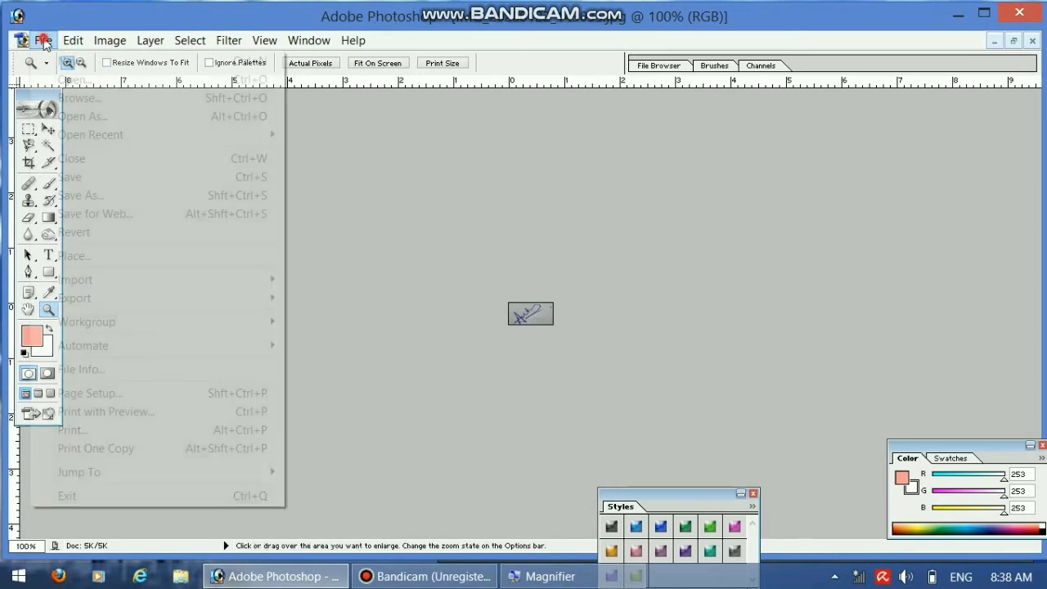
{"action": "left_click", "coordinate": [129, 195]}
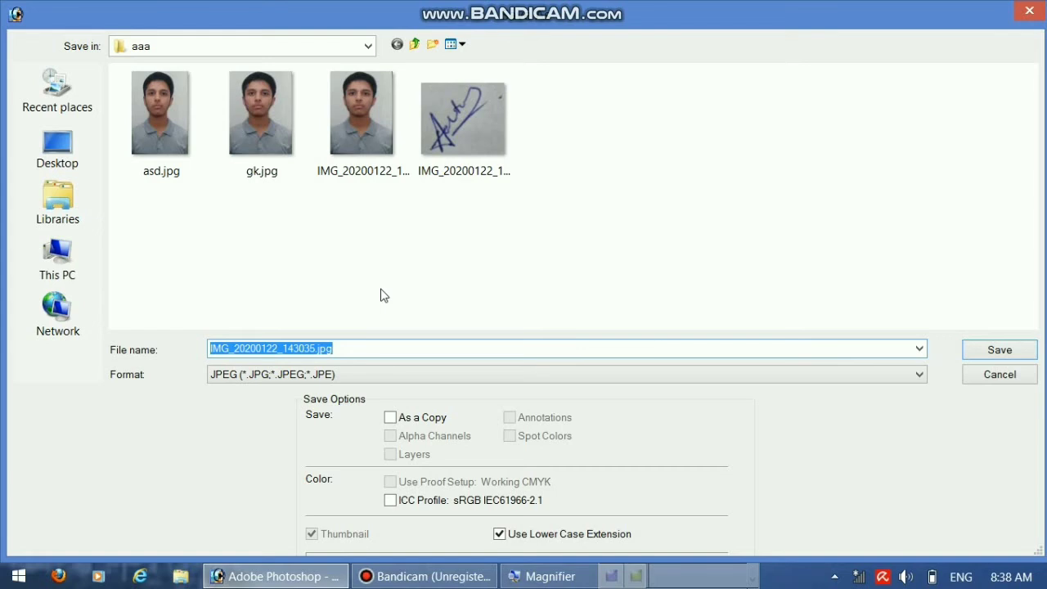
{"action": "type", "text": "d"}
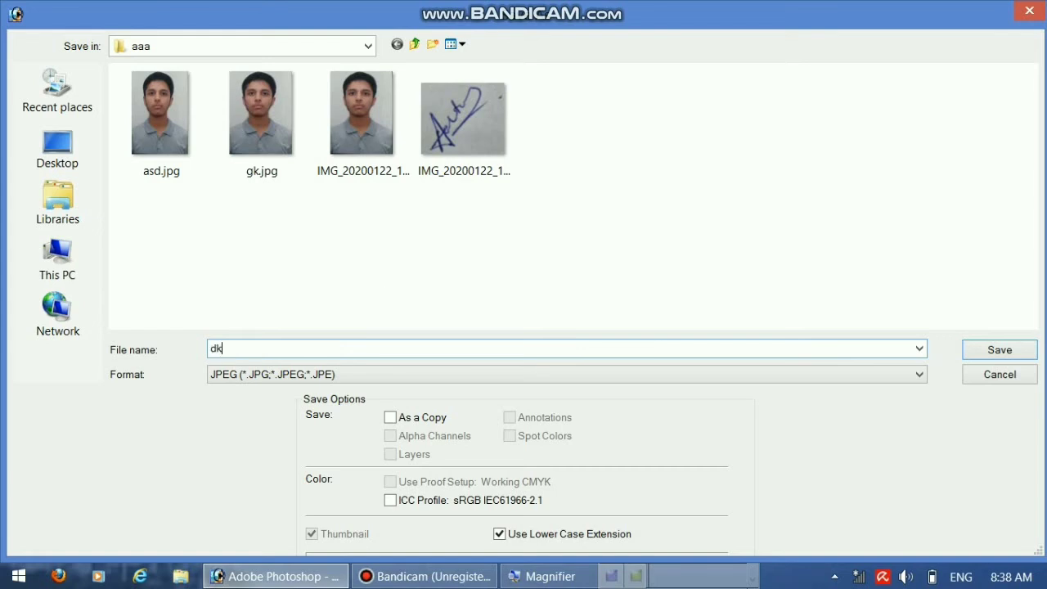
{"action": "type", "text": "k"}
{"action": "left_click", "coordinate": [999, 350]}
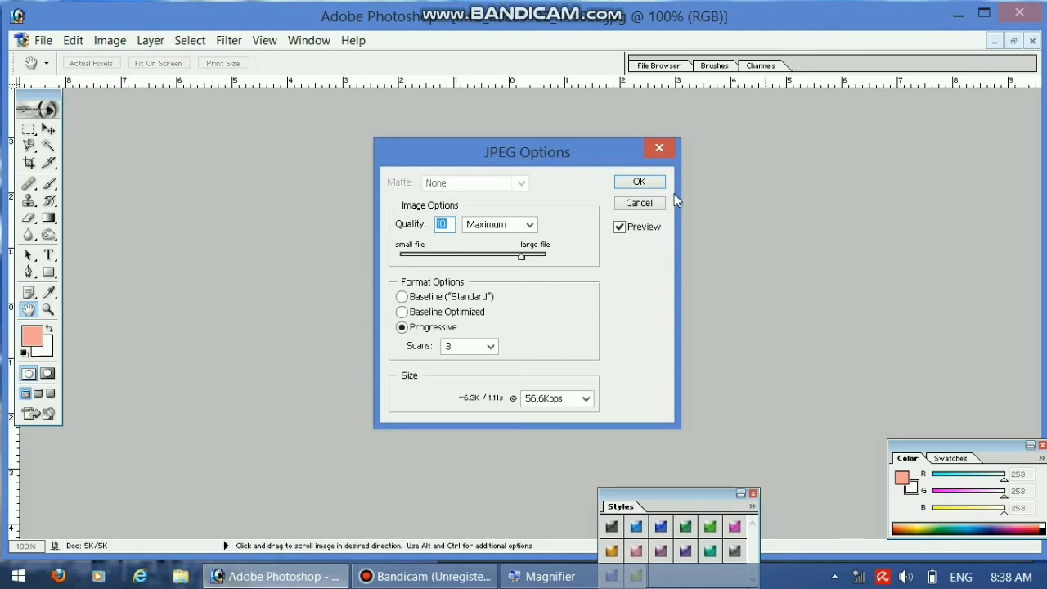
{"action": "left_click", "coordinate": [652, 182]}
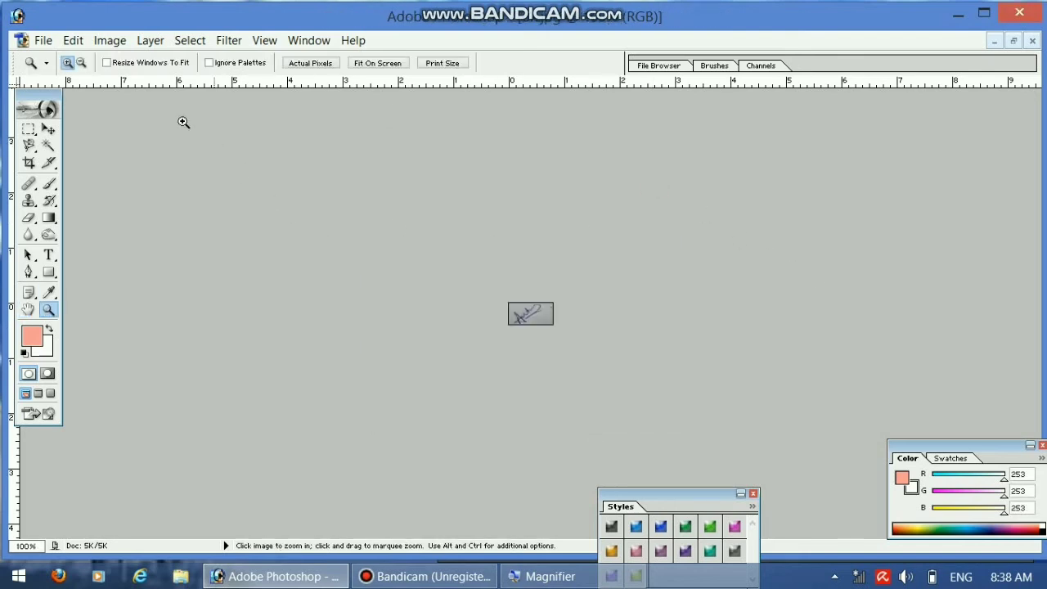
Step: Check the file size of dk.jpg in its file properties from the Open dialog, then dismiss both dialogs
{"action": "left_click", "coordinate": [45, 42]}
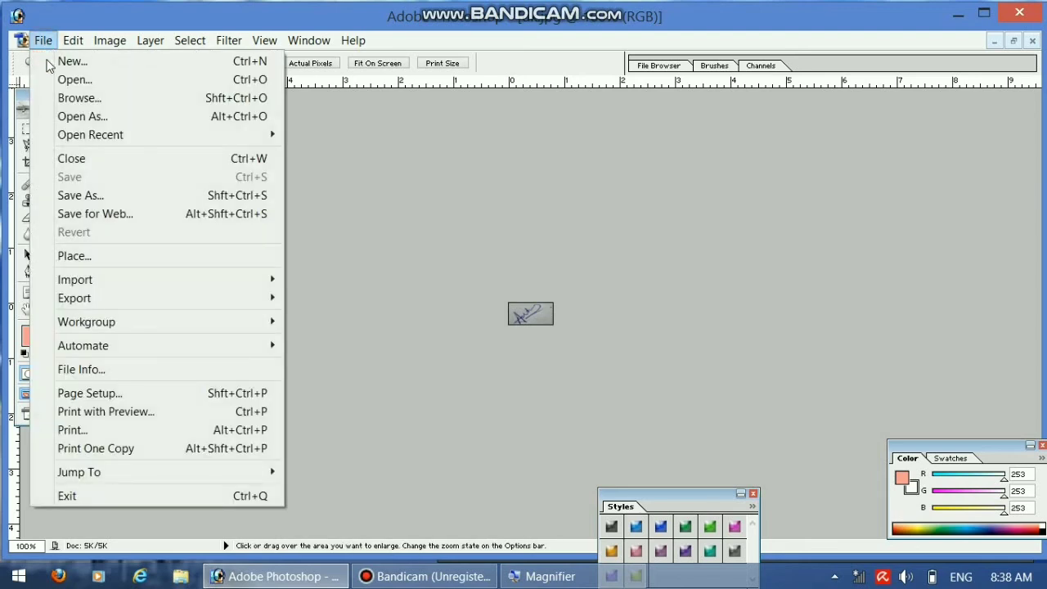
{"action": "left_click", "coordinate": [134, 82]}
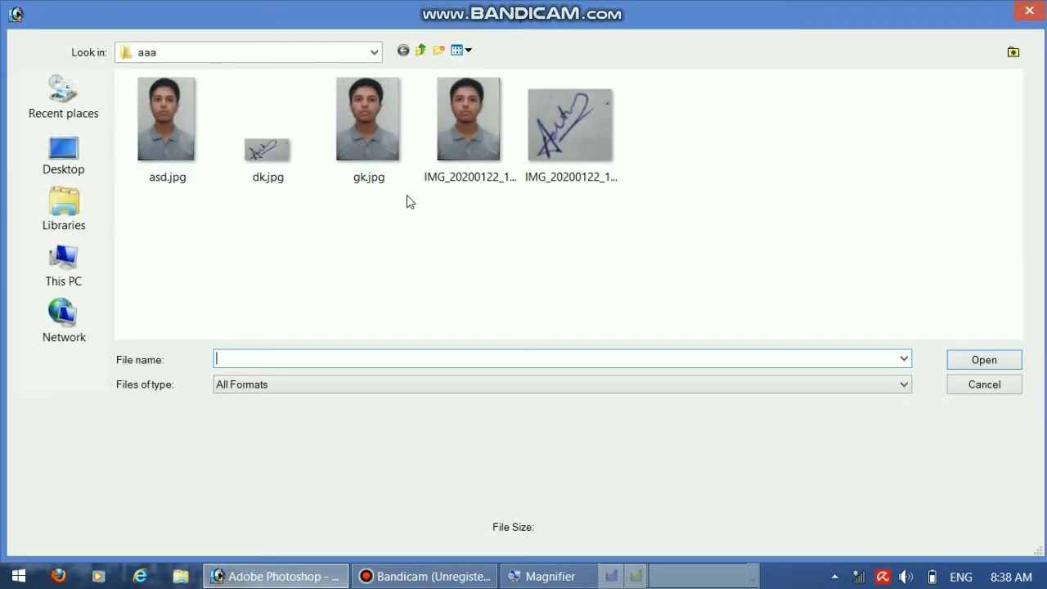
{"action": "left_click", "coordinate": [248, 157]}
{"action": "right_click", "coordinate": [247, 160]}
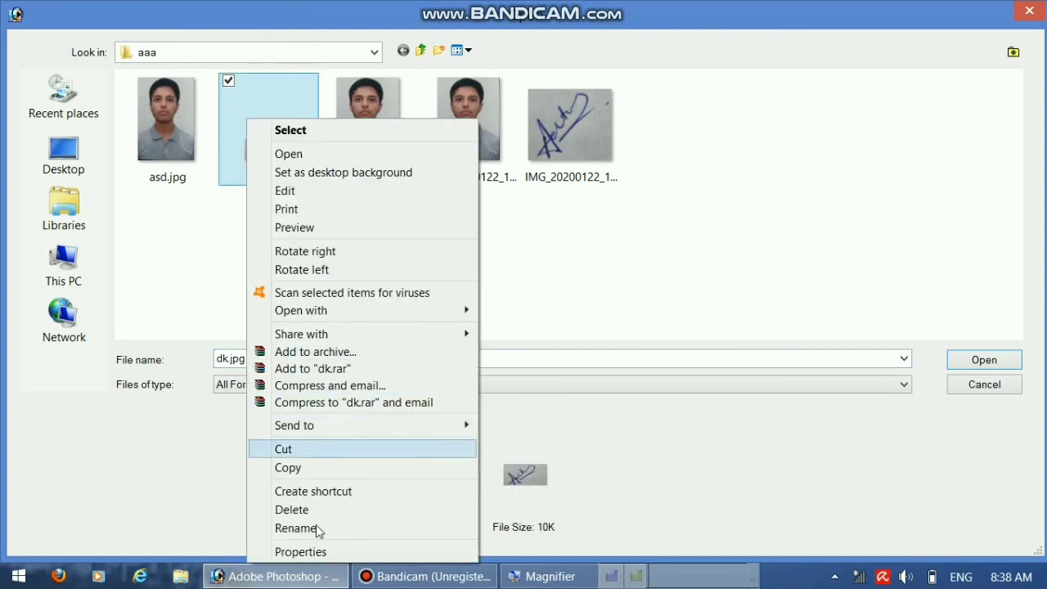
{"action": "left_click", "coordinate": [315, 551]}
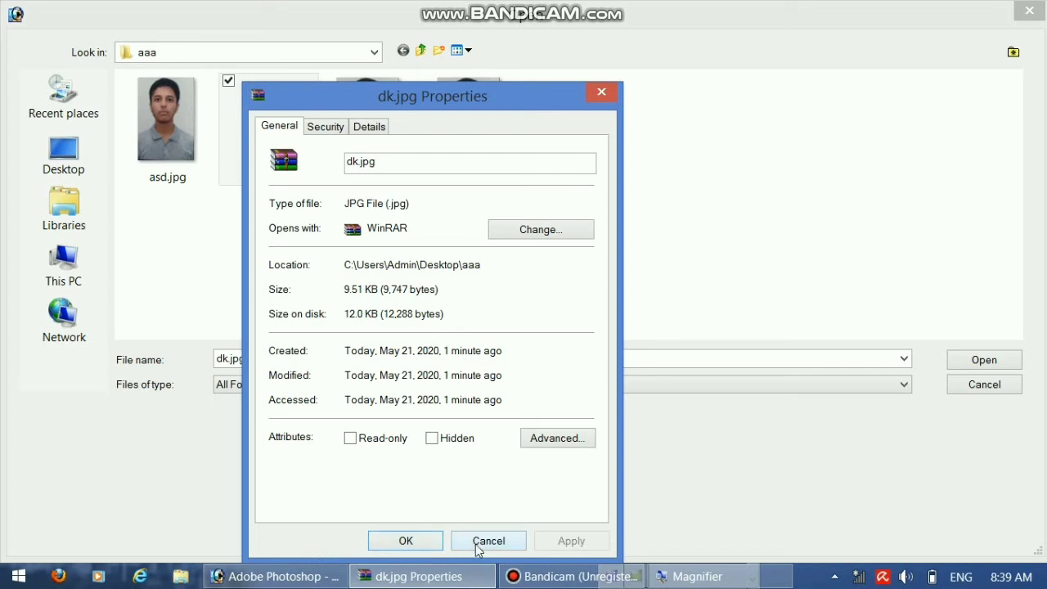
{"action": "left_click", "coordinate": [409, 543]}
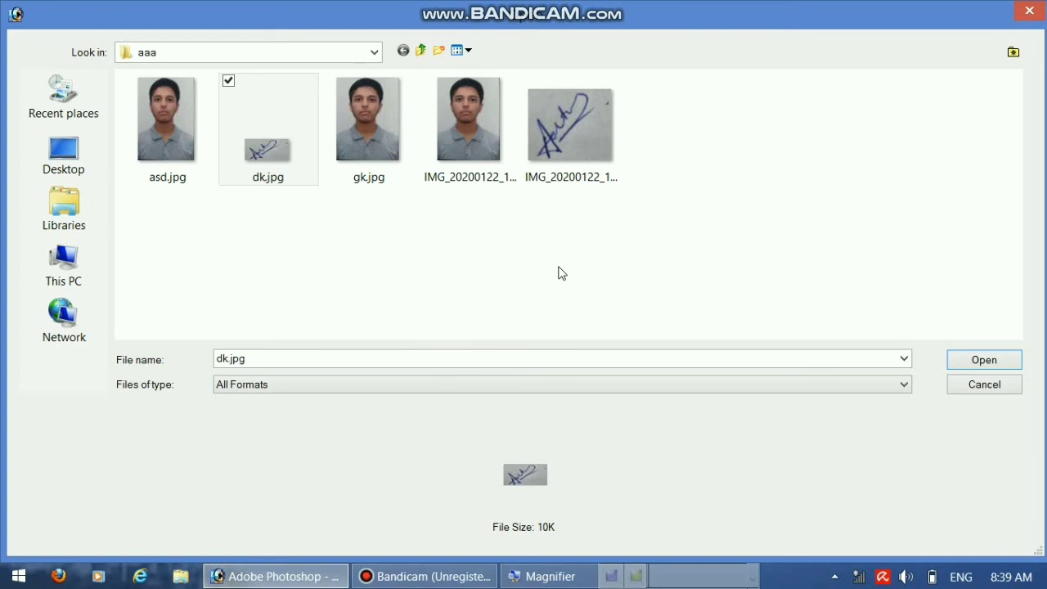
{"action": "left_click", "coordinate": [979, 392]}
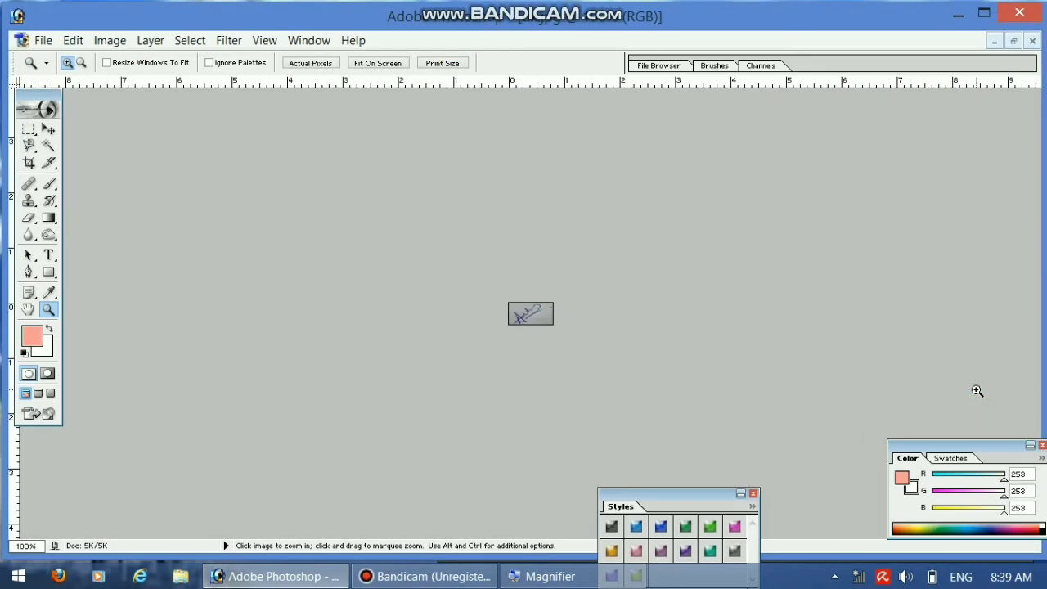
Step: Exit Photoshop and open the aaa folder on the desktop
{"action": "left_click", "coordinate": [1020, 15]}
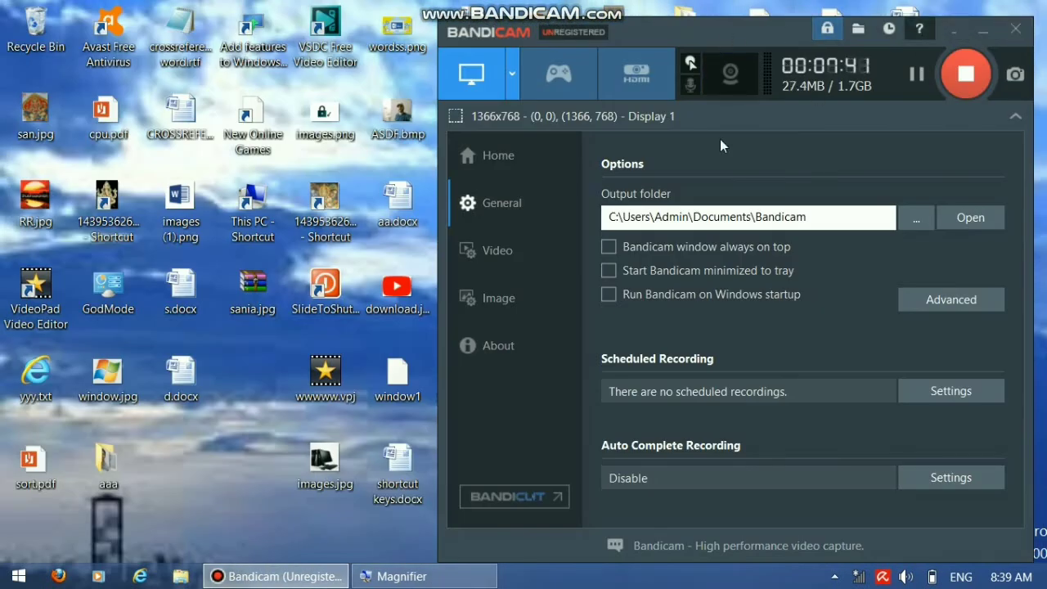
{"action": "double_click", "coordinate": [107, 462]}
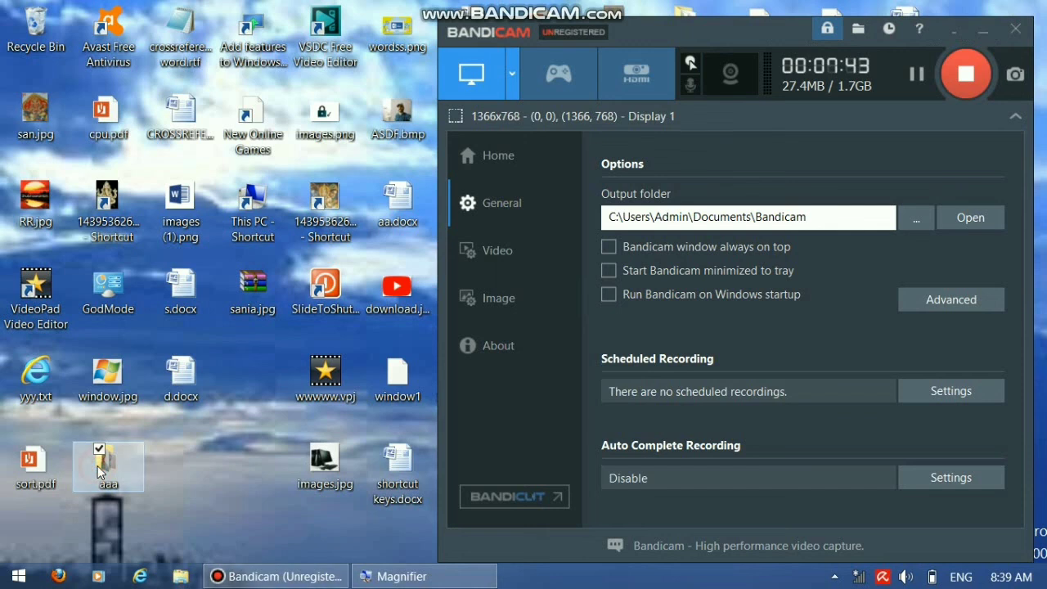